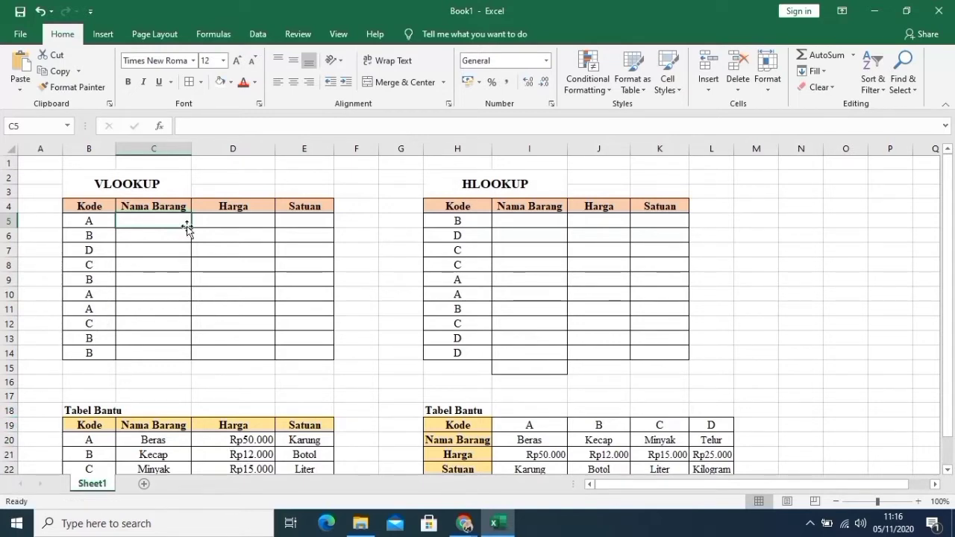
Write the formula =VLOOKUP(B5;B20:E23;2;FALSE) in cell C5 of the VLOOKUP table's Nama Barang column
{"action": "type", "text": "=V"}
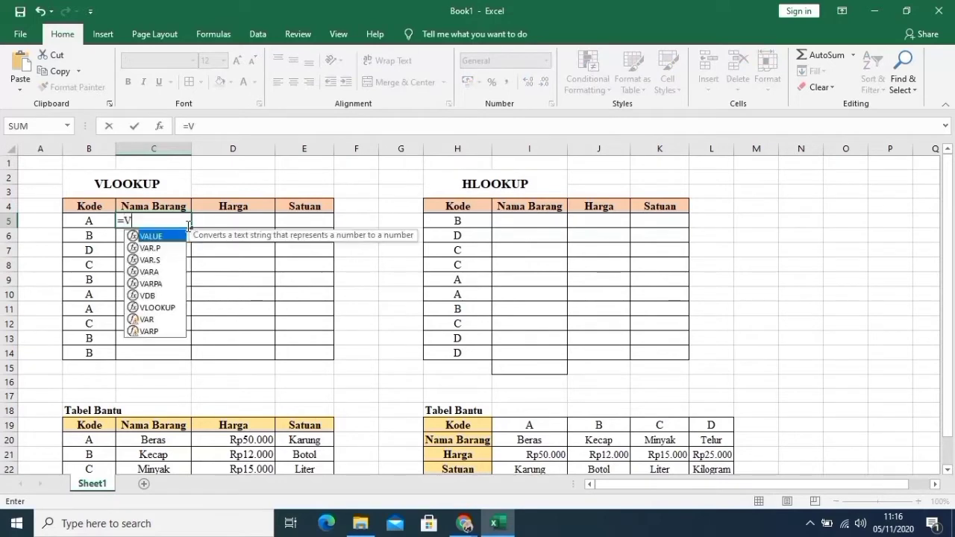
{"action": "type", "text": "LOOKU"}
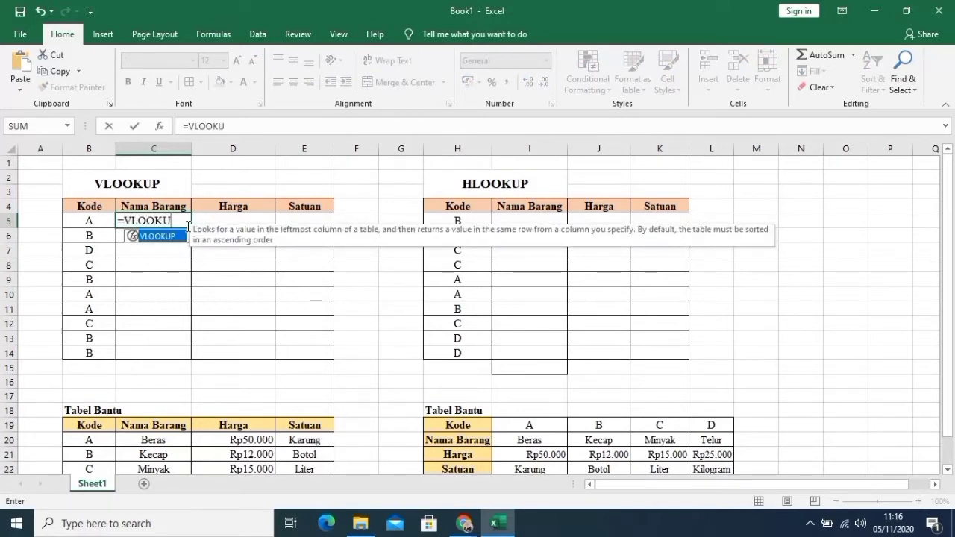
{"action": "type", "text": "P("}
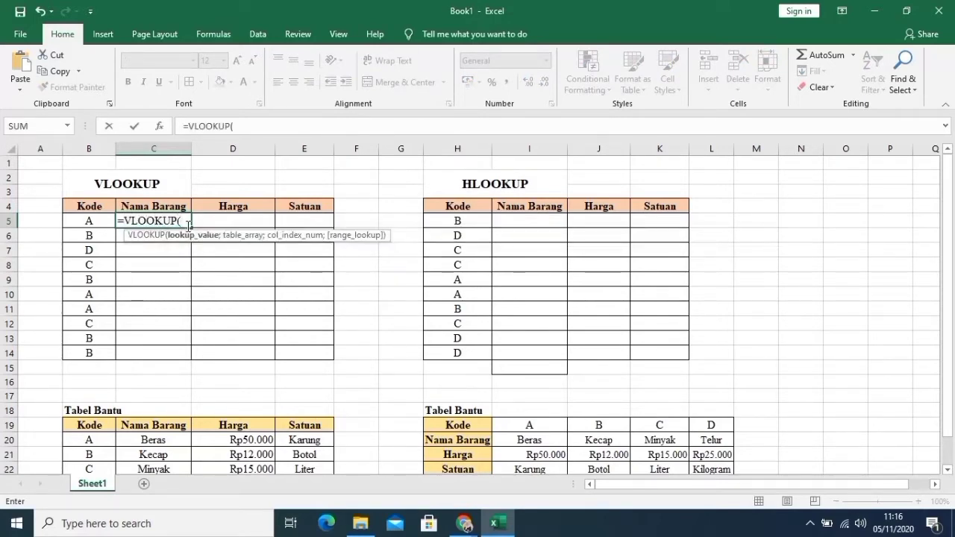
{"action": "left_click", "coordinate": [82, 223]}
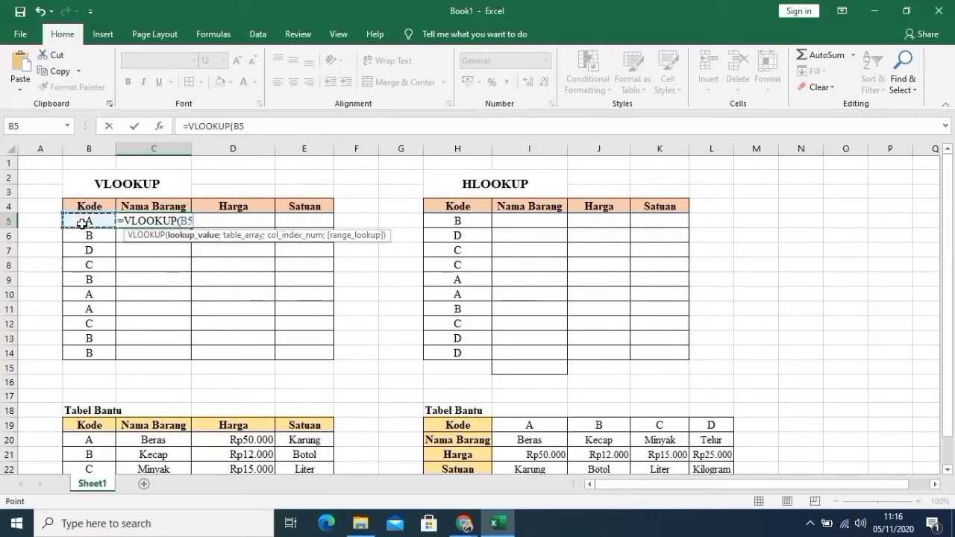
{"action": "type", "text": ";"}
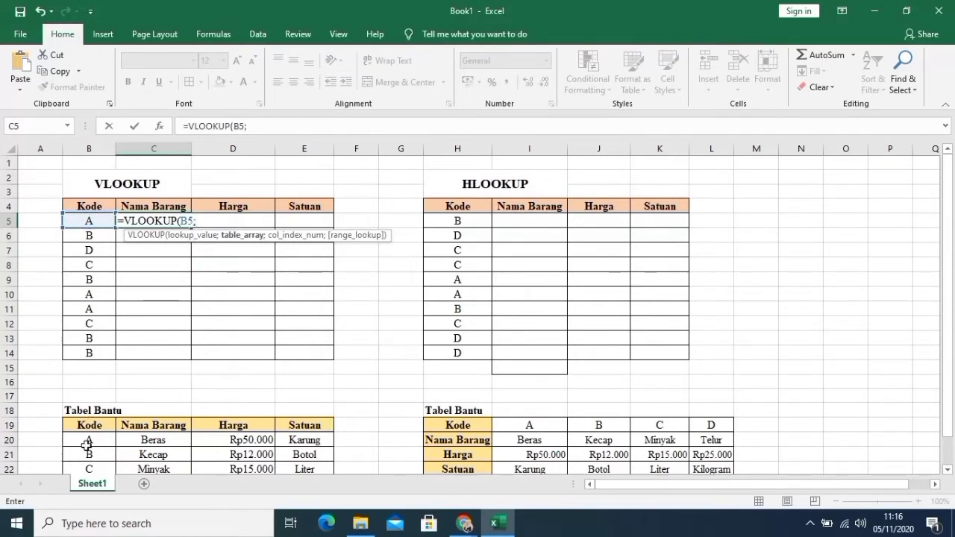
{"action": "left_click_drag", "start_coordinate": [86, 445], "coordinate": [299, 448]}
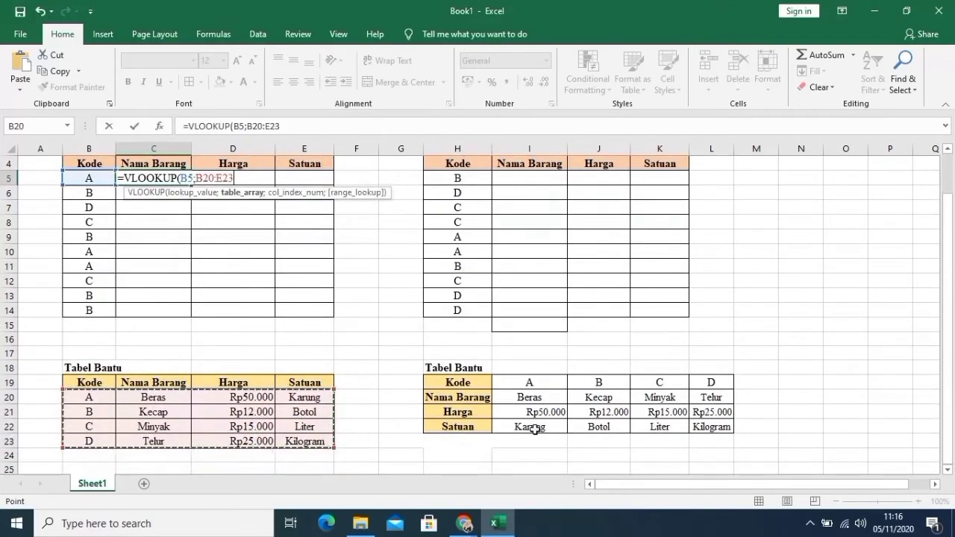
{"action": "left_click_drag", "start_coordinate": [951, 277], "coordinate": [951, 266]}
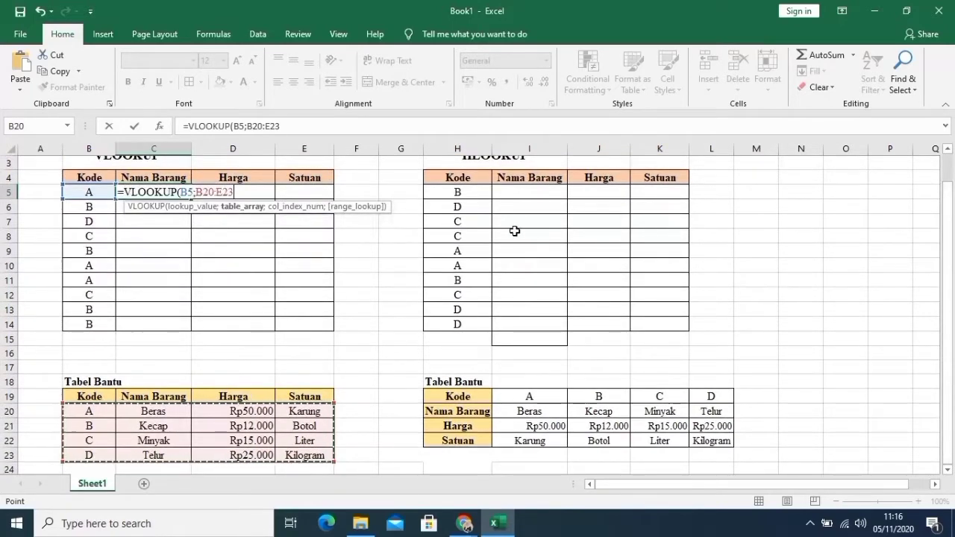
{"action": "type", "text": ";"}
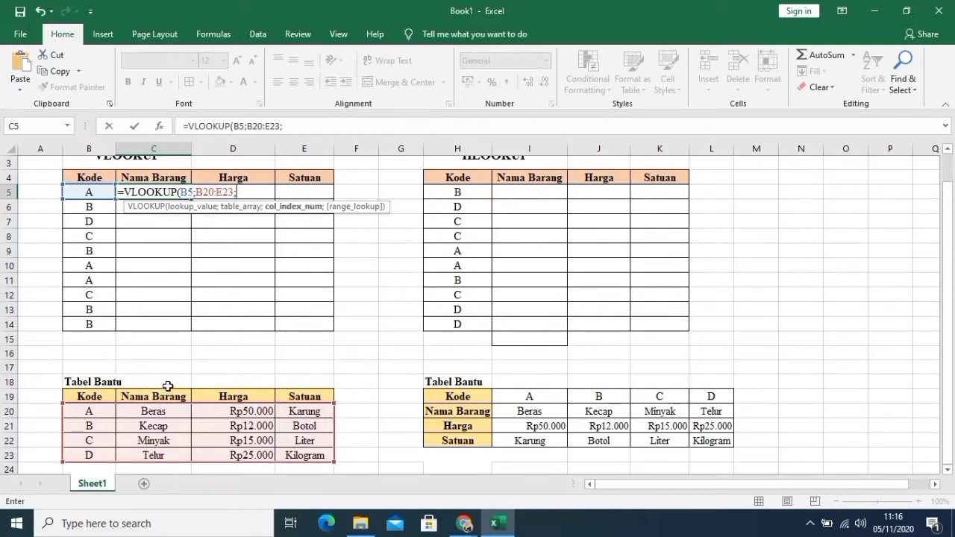
{"action": "type", "text": "2;FALSE"}
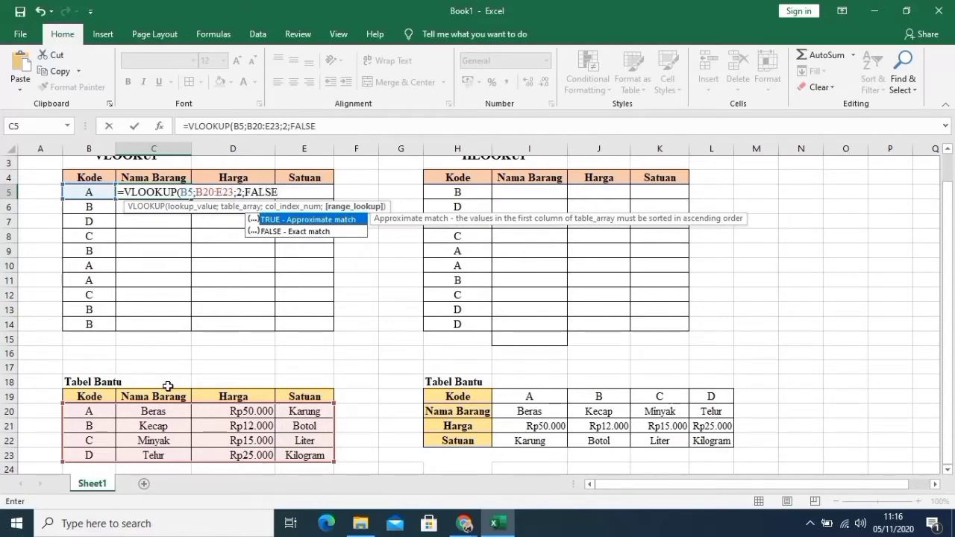
{"action": "type", "text": ")"}
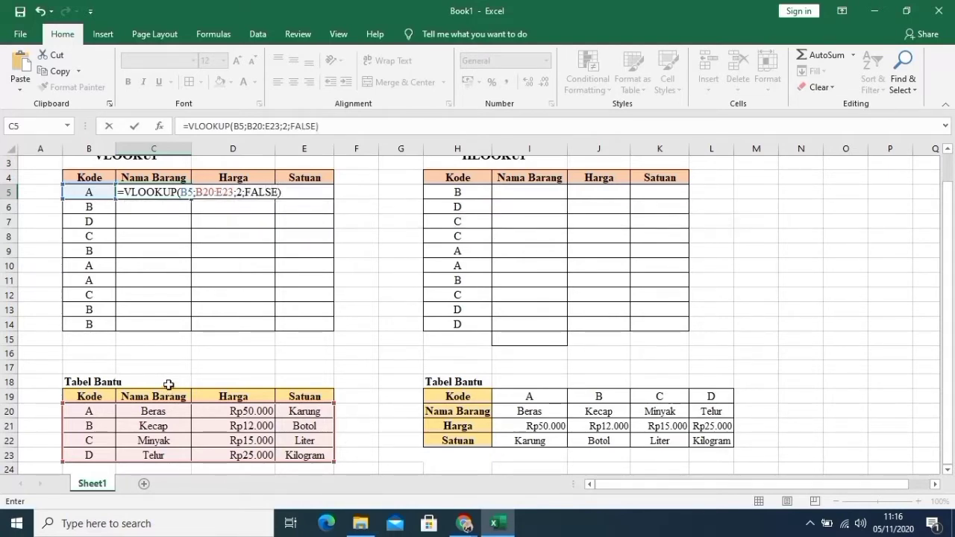
Make the C5 formula's table range absolute as $B$20:$E$23 and commit the formula
{"action": "left_click", "coordinate": [250, 127]}
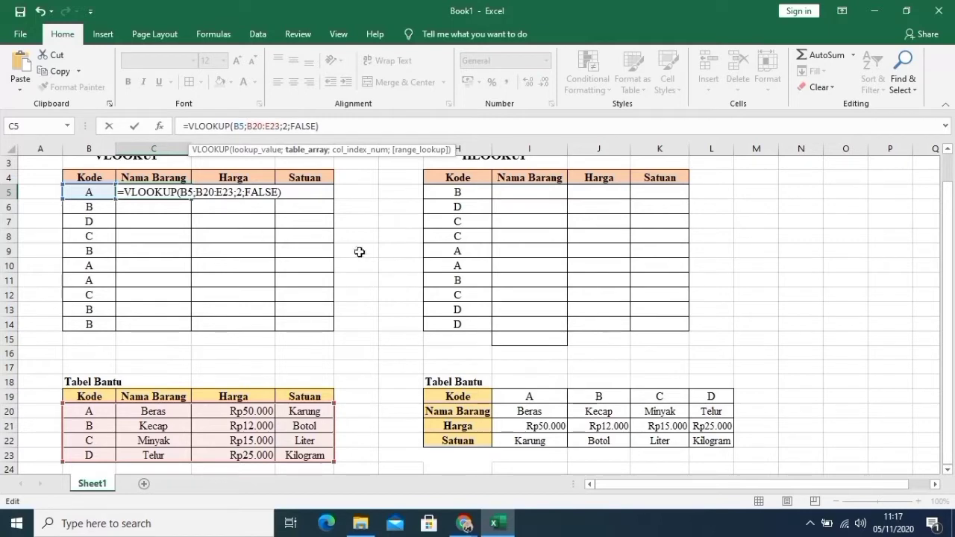
{"action": "key", "text": "F4"}
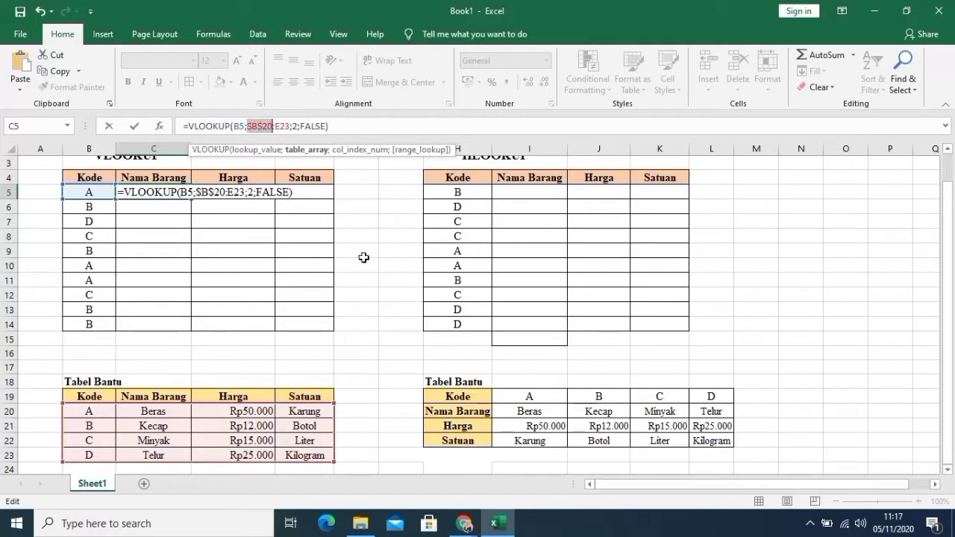
{"action": "left_click", "coordinate": [276, 127]}
{"action": "key", "text": "F4"}
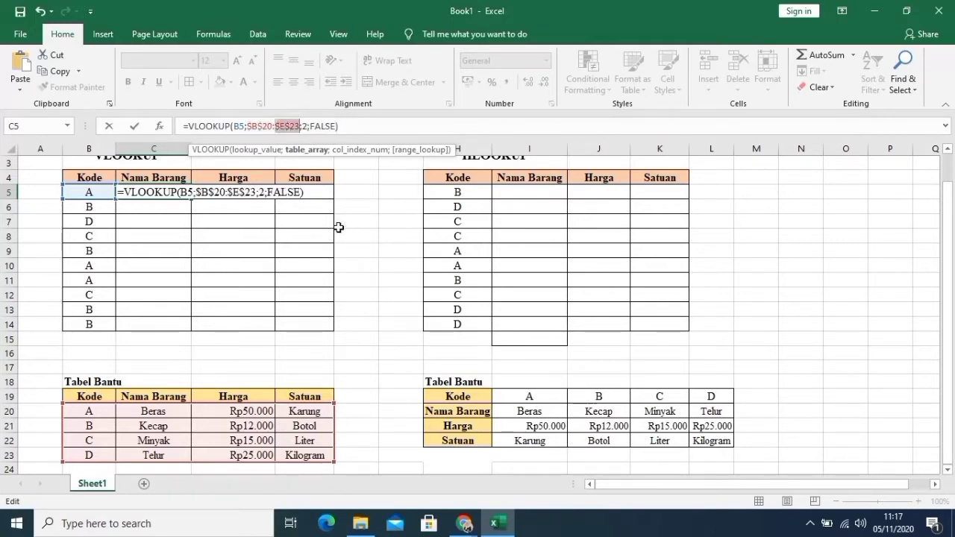
{"action": "left_click", "coordinate": [335, 128]}
{"action": "left_click", "coordinate": [345, 127]}
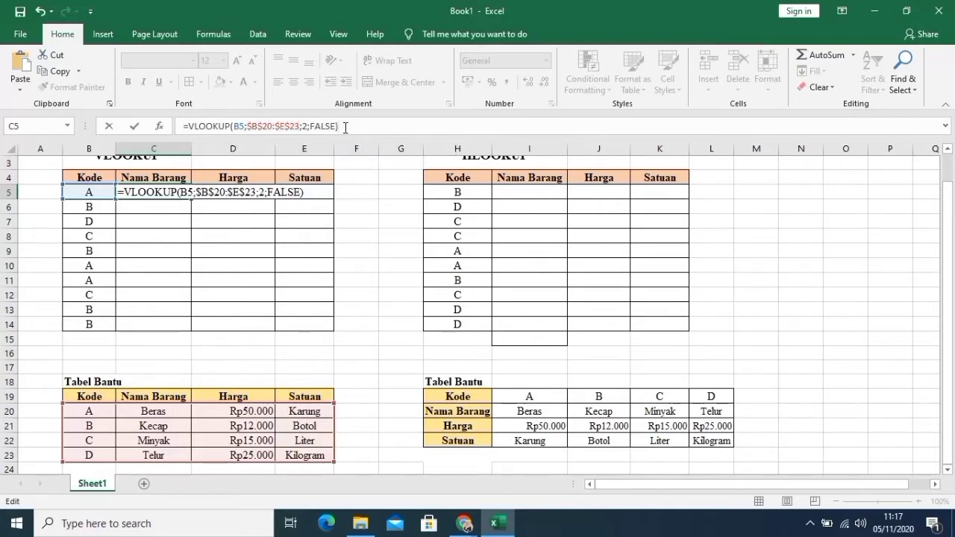
{"action": "key", "text": "Return"}
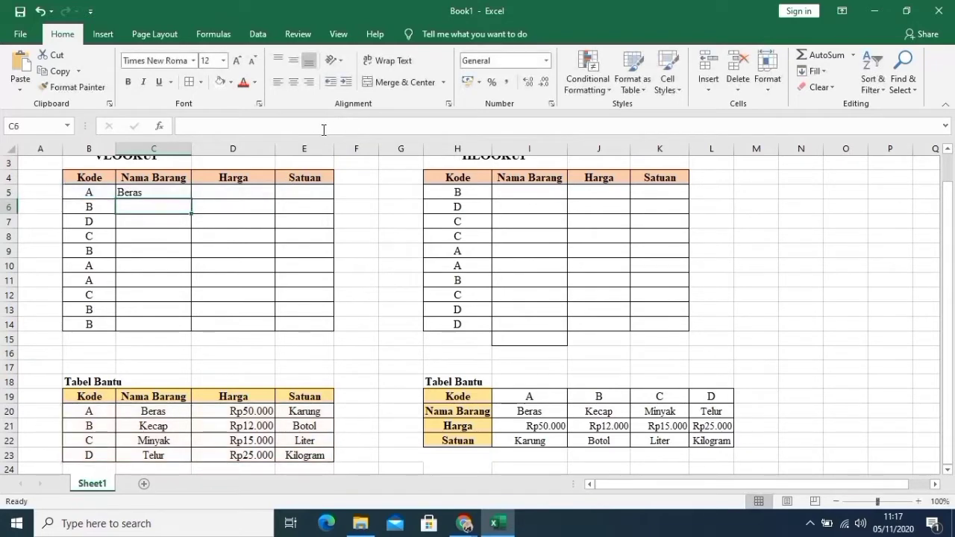
Fill the C5 formula down the Nama Barang column through C14 and check the formula in the last cell
{"action": "left_click", "coordinate": [172, 192]}
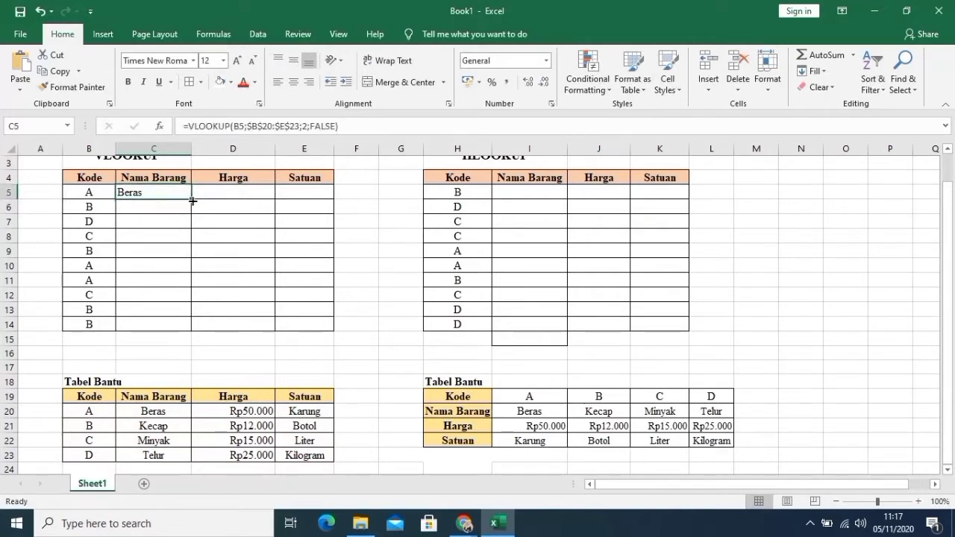
{"action": "left_click_drag", "start_coordinate": [192, 201], "coordinate": [187, 327]}
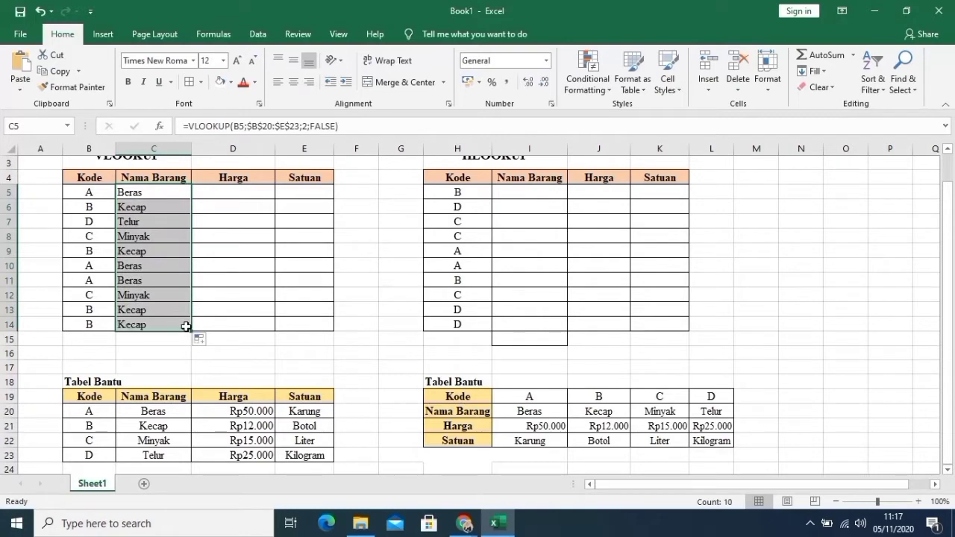
{"action": "left_click", "coordinate": [224, 295]}
{"action": "left_click", "coordinate": [176, 321]}
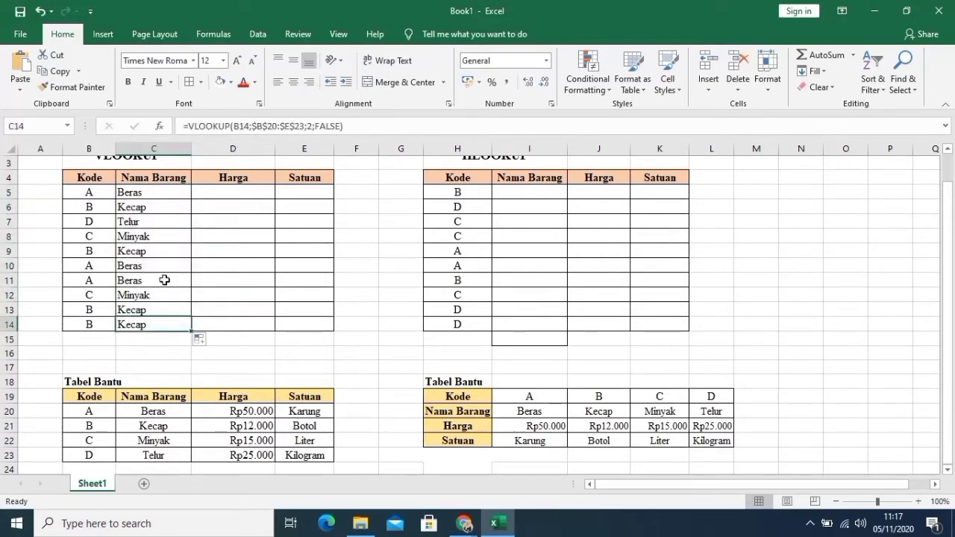
Begin a VLOOKUP formula in Harga cell D5 with B5 as the lookup value and B20:E23 as the table array
{"action": "left_click", "coordinate": [240, 191]}
{"action": "type", "text": "="}
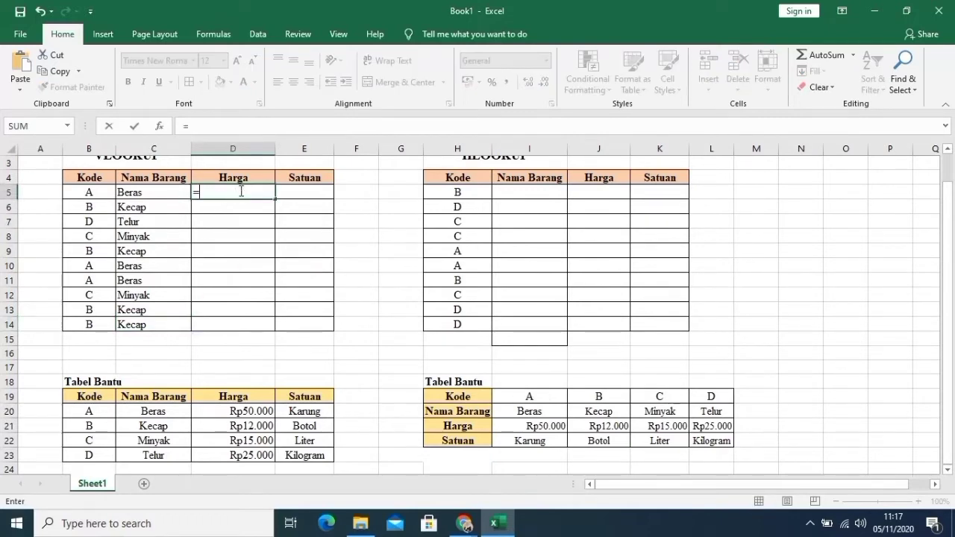
{"action": "type", "text": "V"}
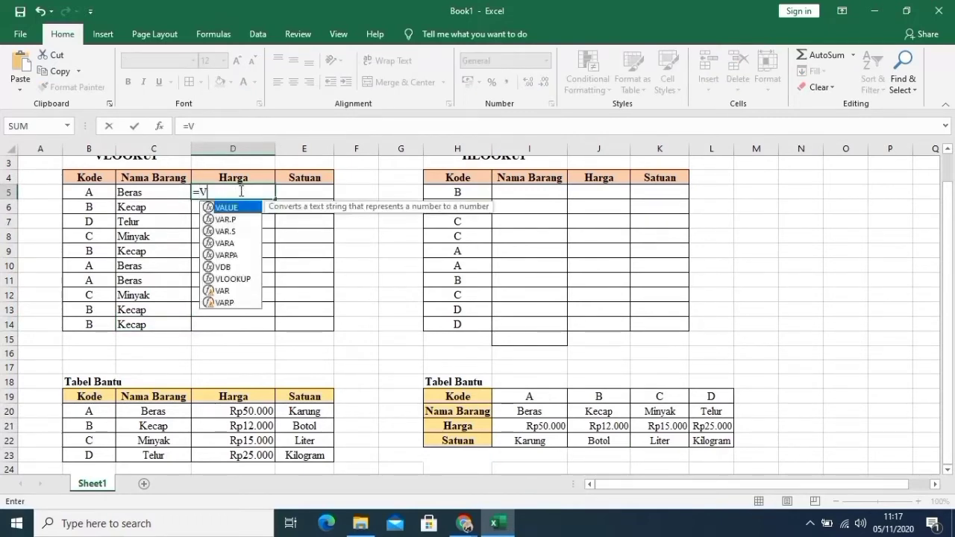
{"action": "type", "text": "LOOKUP"}
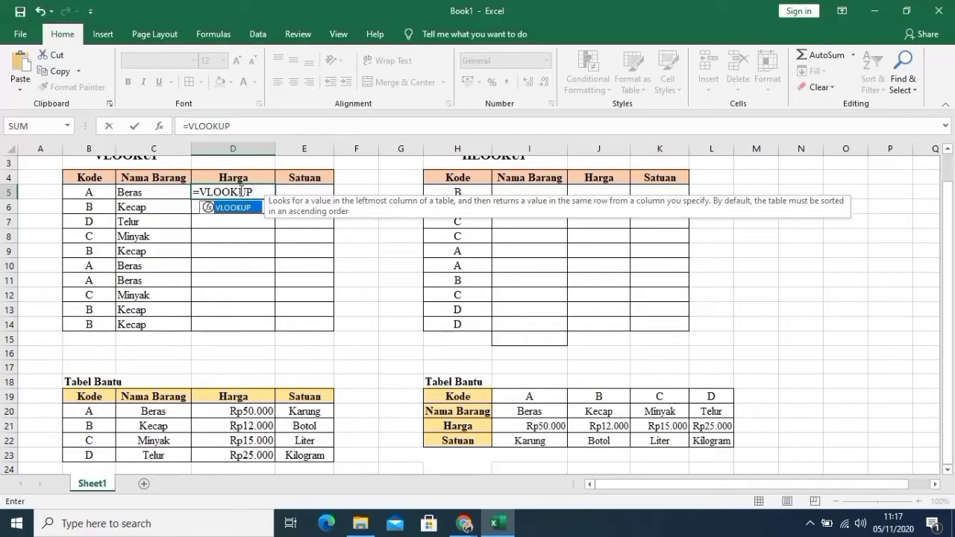
{"action": "key", "text": "Tab"}
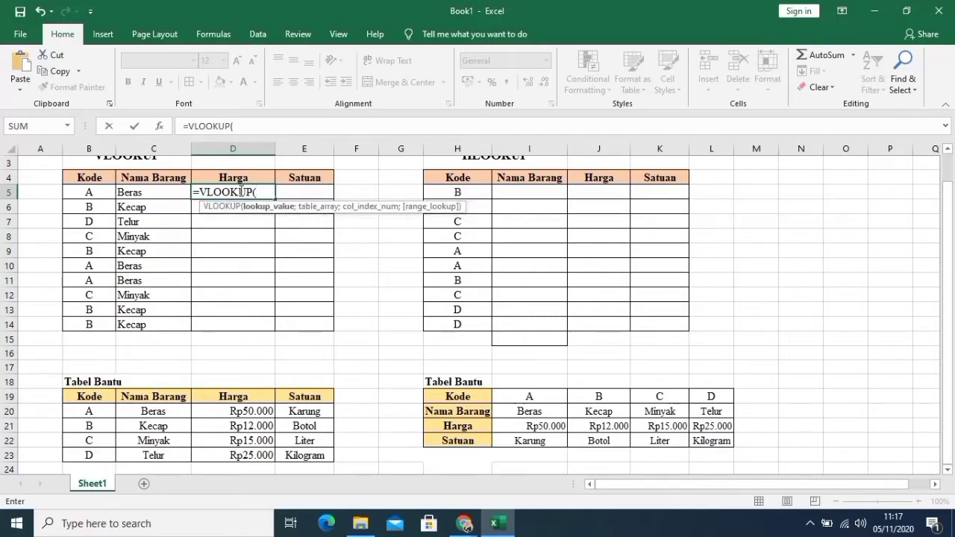
{"action": "left_click", "coordinate": [88, 193]}
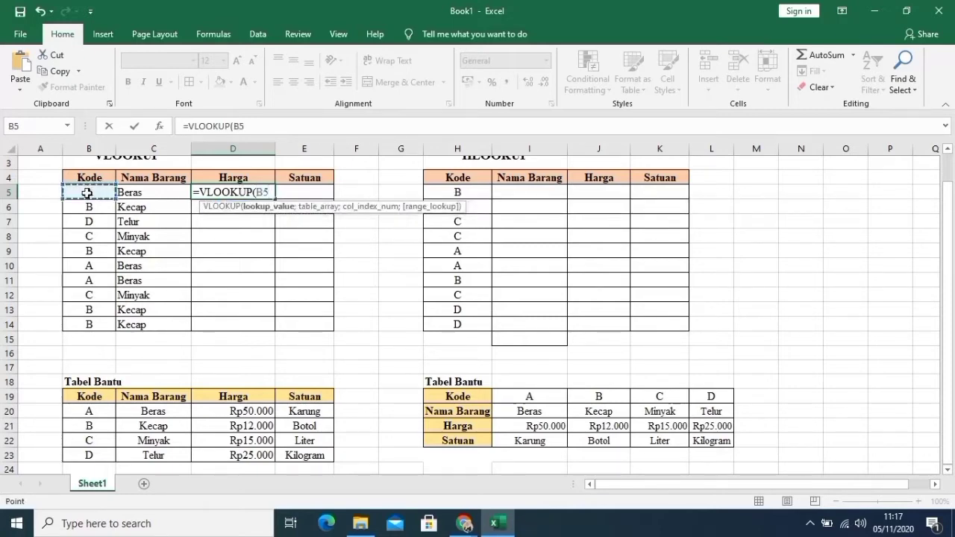
{"action": "type", "text": ";"}
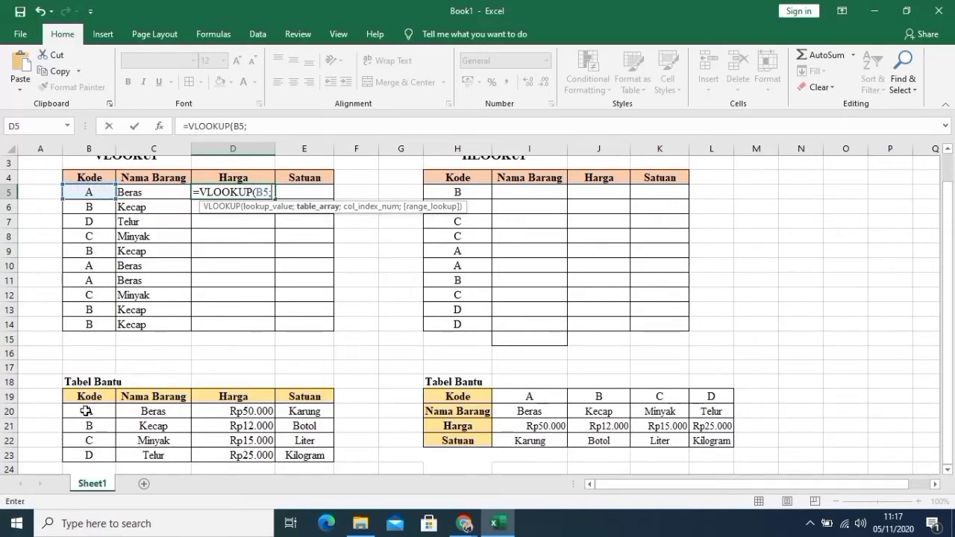
{"action": "left_click_drag", "start_coordinate": [87, 411], "coordinate": [294, 454]}
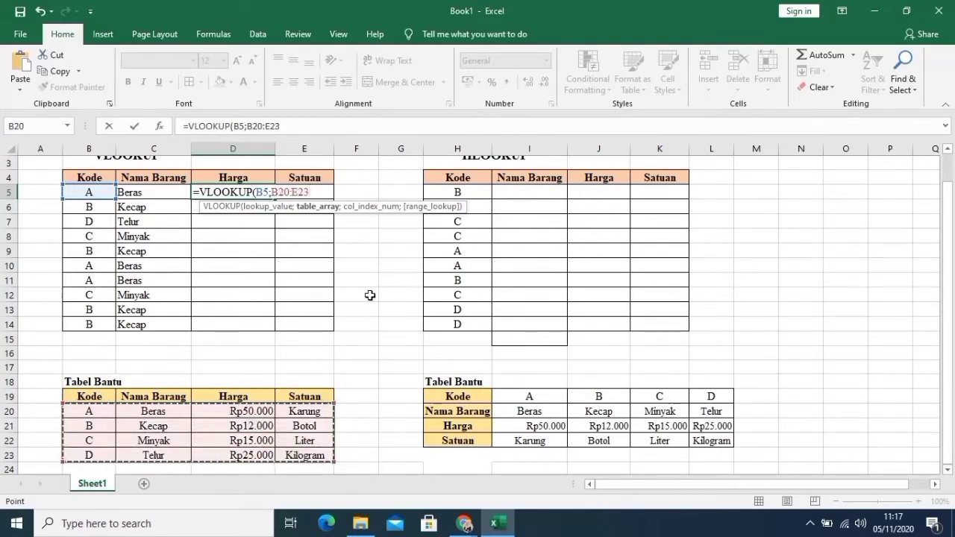
Reselect B20:E23 as the table array of the D5 formula
{"action": "key", "text": "Left"}
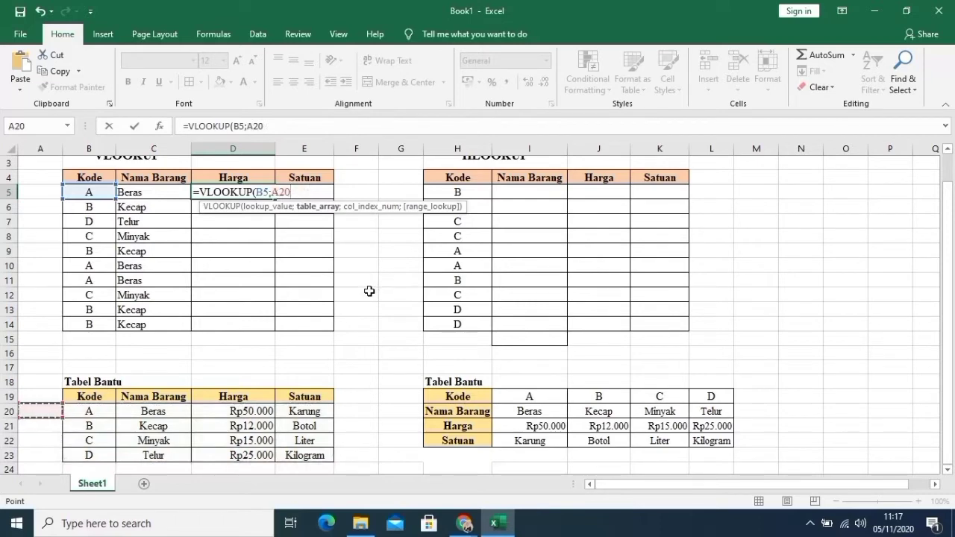
{"action": "key", "text": "Right"}
{"action": "key", "text": "shift+Right"}
{"action": "key", "text": "shift+Right"}
{"action": "key", "text": "shift+Right"}
{"action": "key", "text": "shift+Down"}
{"action": "key", "text": "shift+Down"}
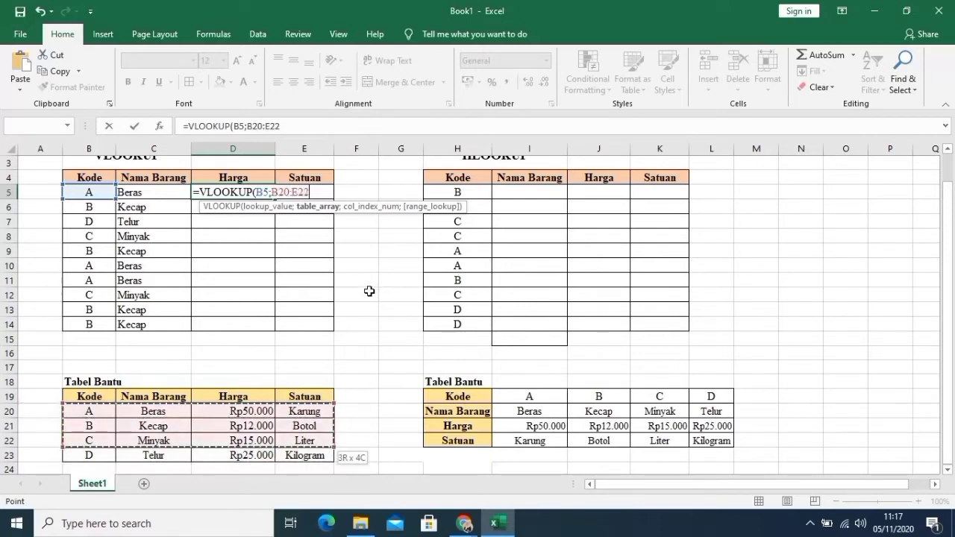
{"action": "key", "text": "shift+Down"}
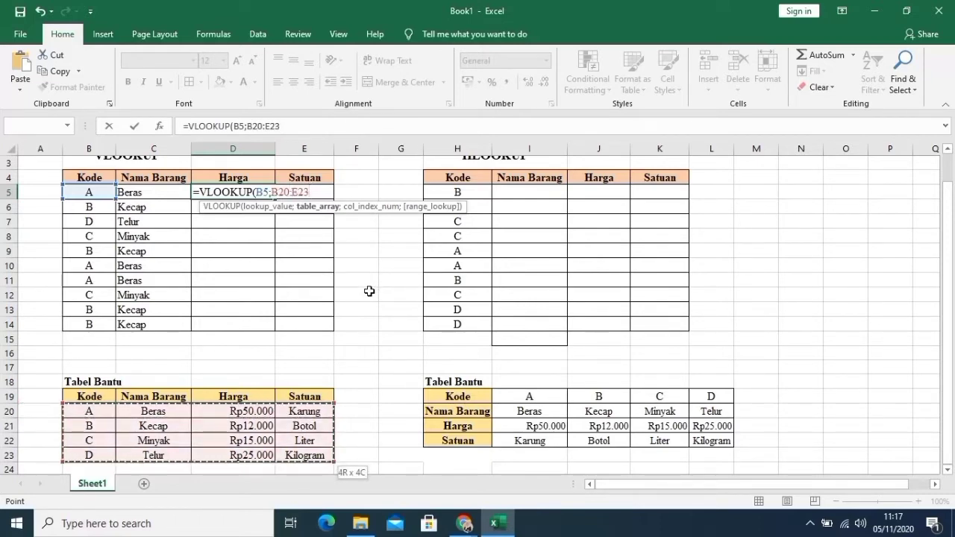
Complete the D5 formula with column index 3 and FALSE for an exact match, closing the parenthesis
{"action": "type", "text": ";"}
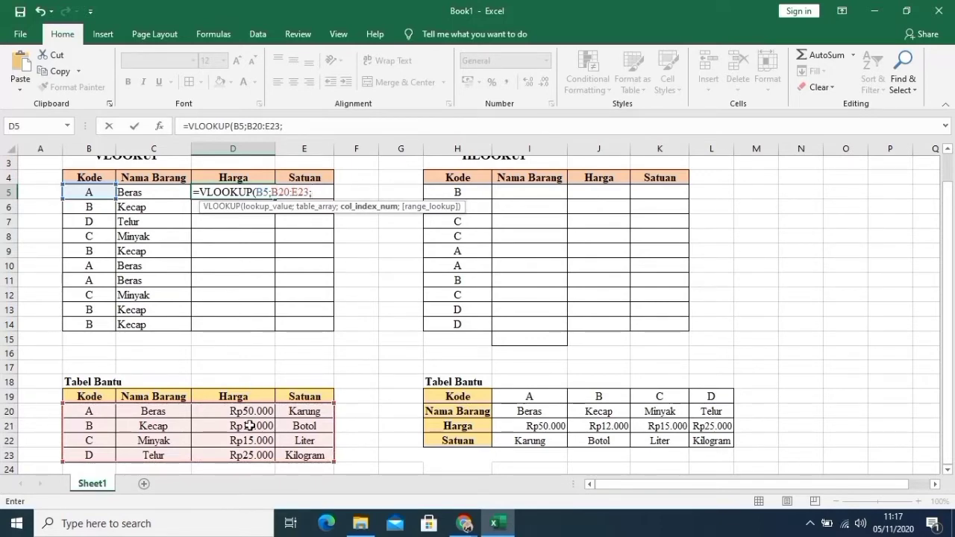
{"action": "type", "text": "3;"}
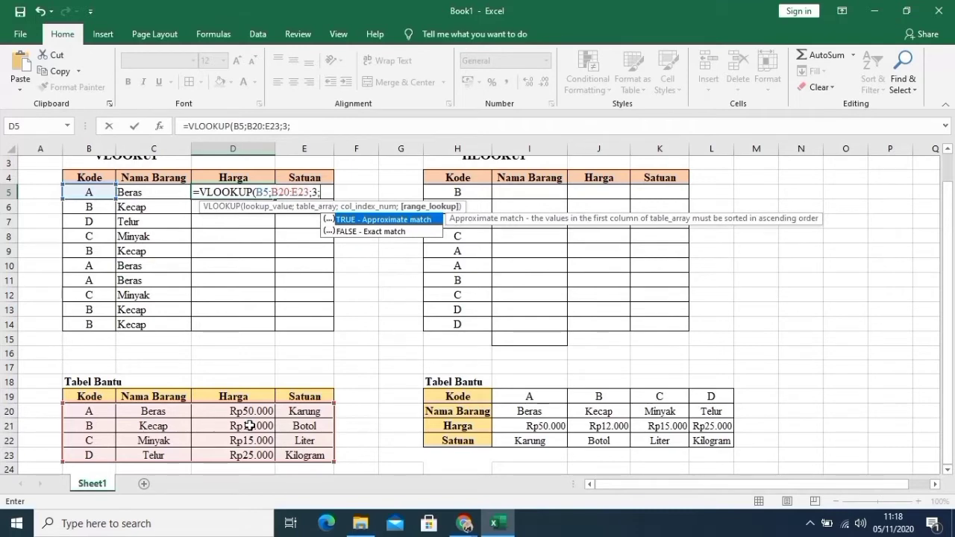
{"action": "type", "text": "FALSE)"}
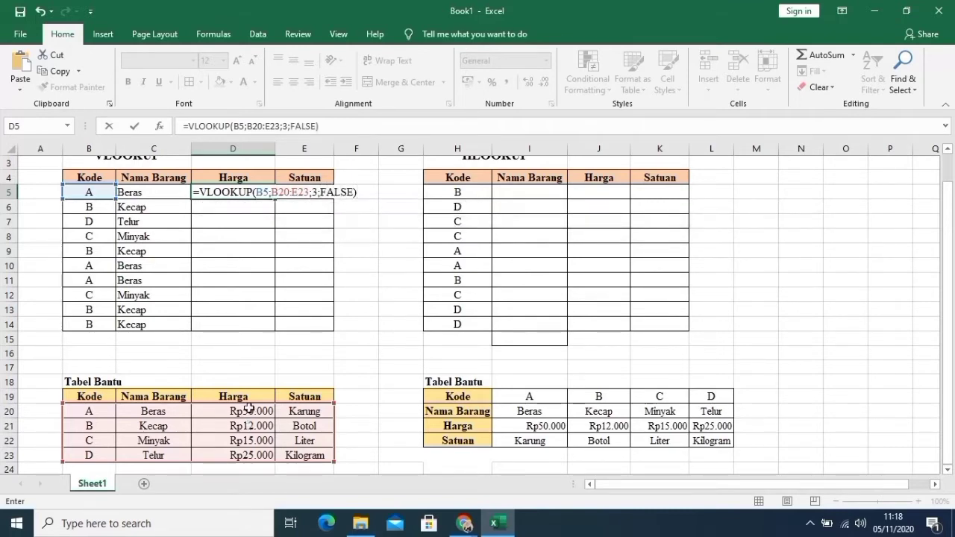
Make the table array in the D5 formula absolute as $B$20:$E$23 and enter the formula
{"action": "left_click", "coordinate": [249, 127]}
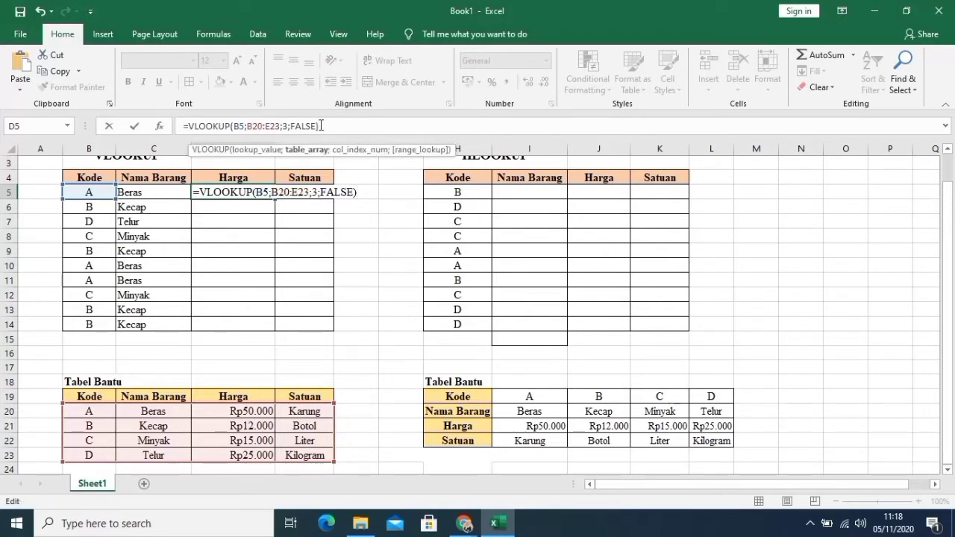
{"action": "key", "text": "F4"}
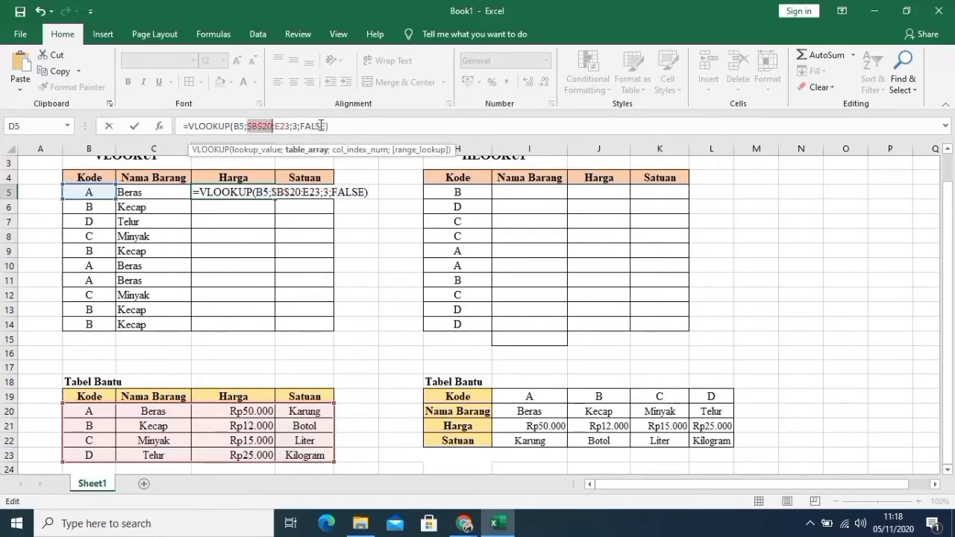
{"action": "left_click", "coordinate": [276, 125]}
{"action": "key", "text": "F4"}
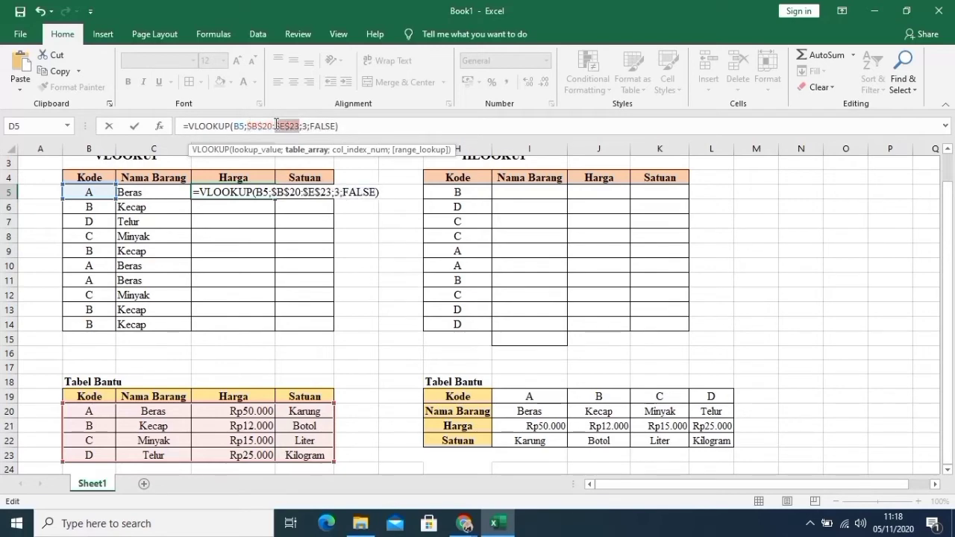
{"action": "left_click", "coordinate": [379, 123]}
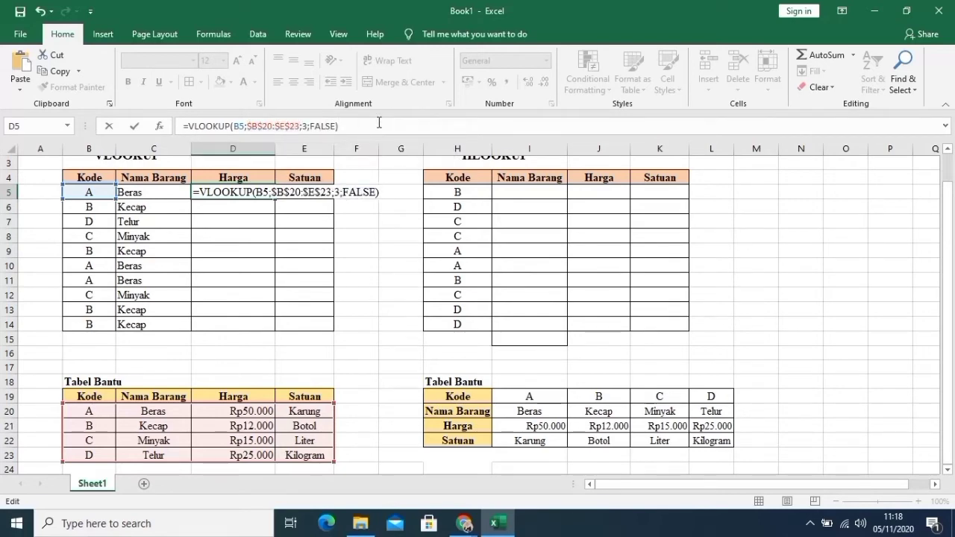
{"action": "key", "text": "Return"}
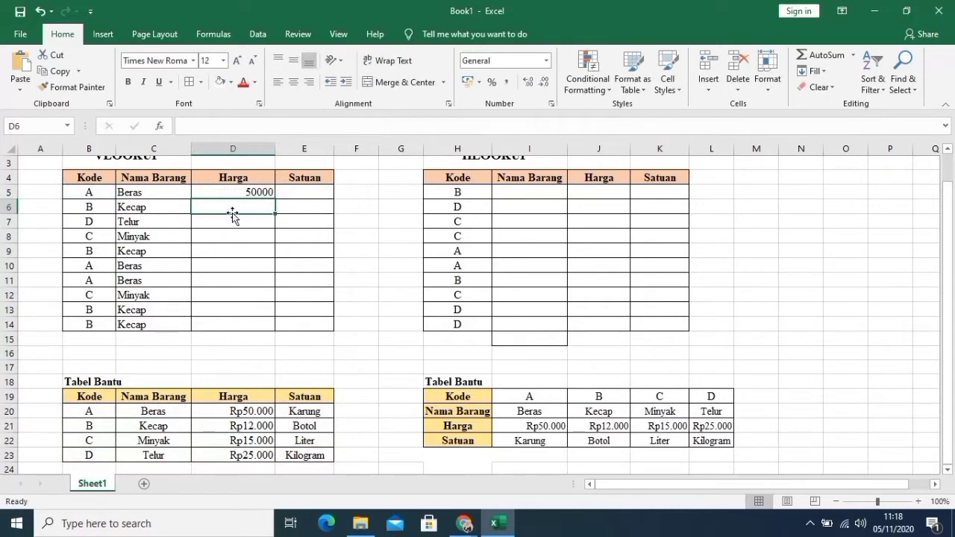
Fill the D5 formula down the Harga column through D14
{"action": "left_click", "coordinate": [267, 187]}
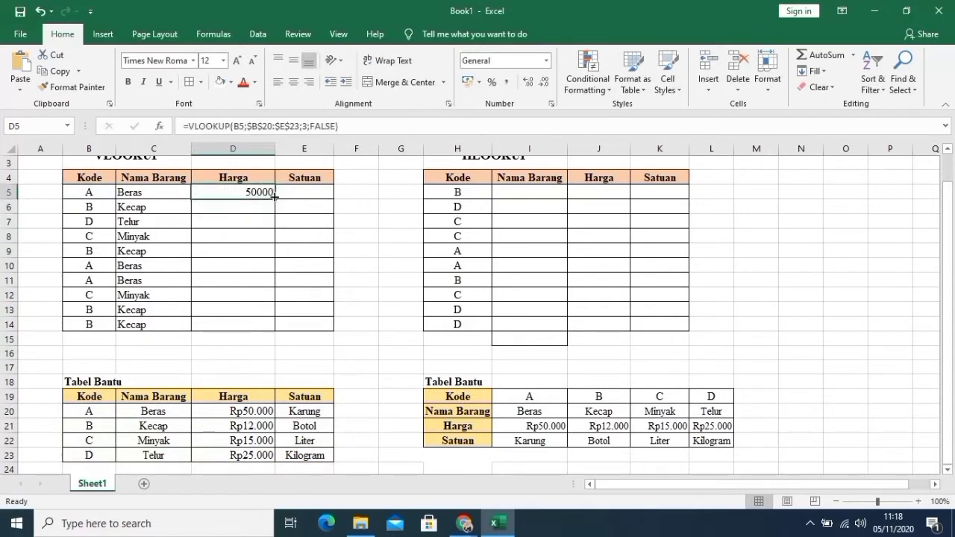
{"action": "left_click_drag", "start_coordinate": [274, 199], "coordinate": [273, 326]}
{"action": "left_click", "coordinate": [317, 296]}
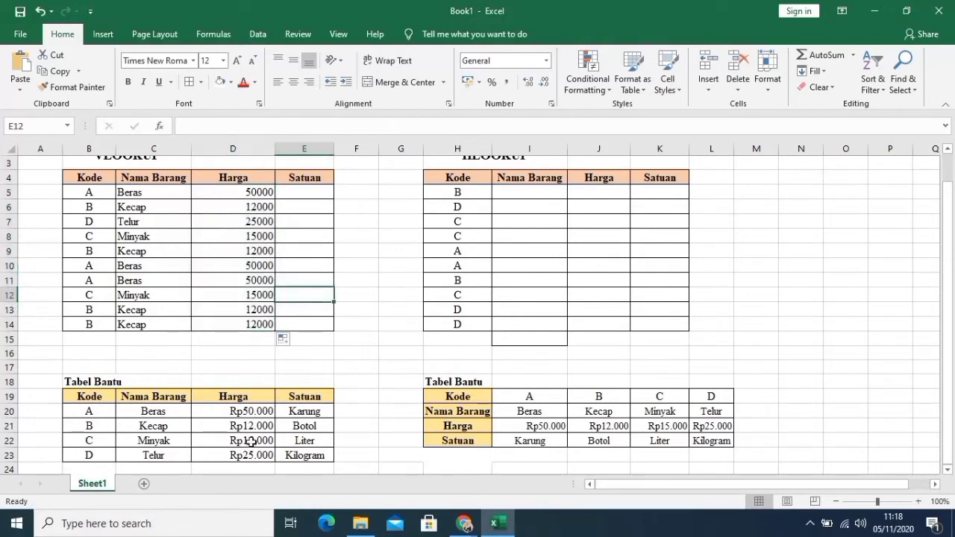
Begin a VLOOKUP formula in Satuan cell E5 with B5 as the lookup value
{"action": "left_click", "coordinate": [320, 194]}
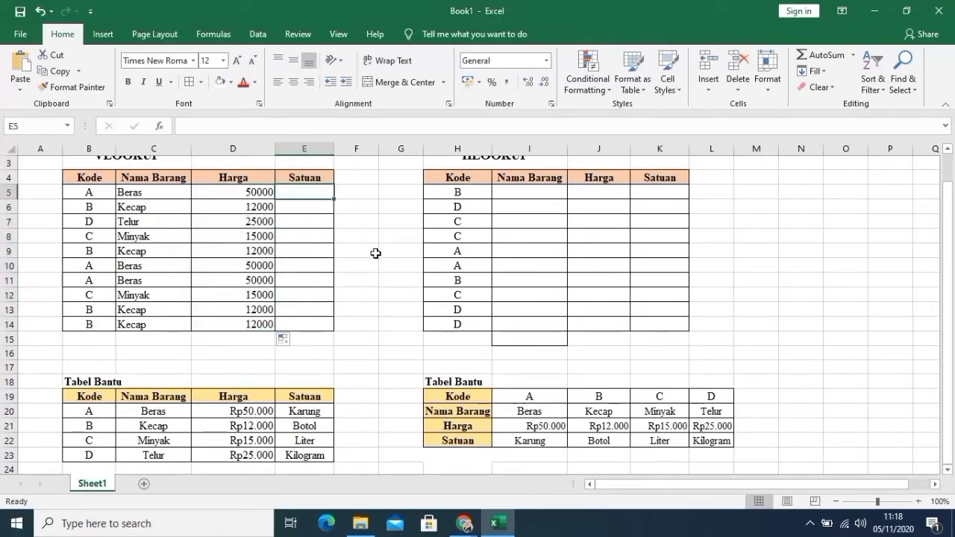
{"action": "type", "text": "="}
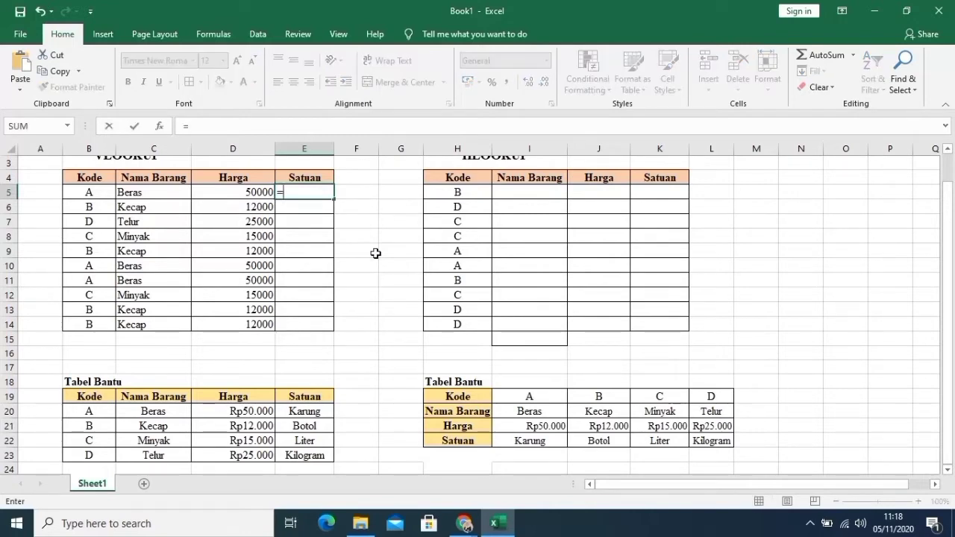
{"action": "type", "text": "VLOKK"}
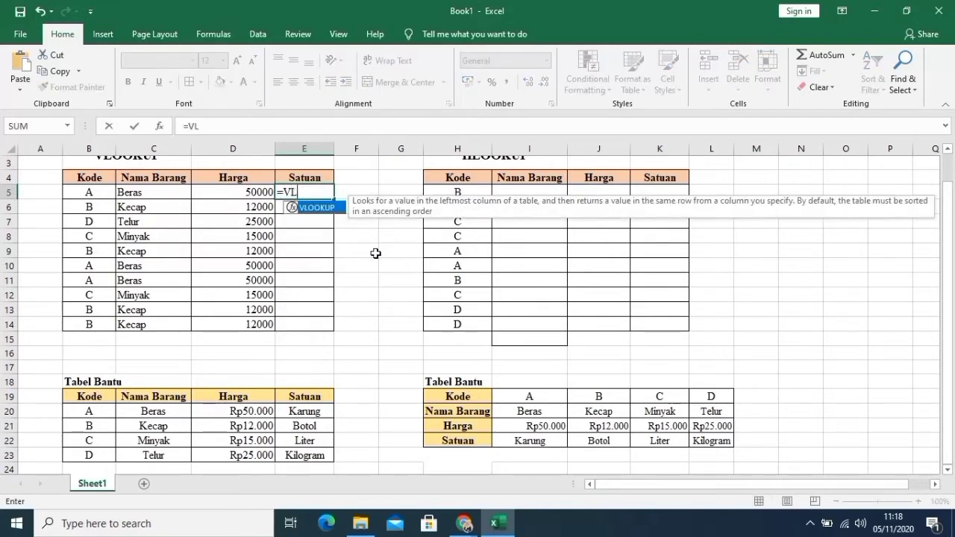
{"action": "key", "text": "BackSpace"}
{"action": "key", "text": "BackSpace"}
{"action": "type", "text": "OKUP("}
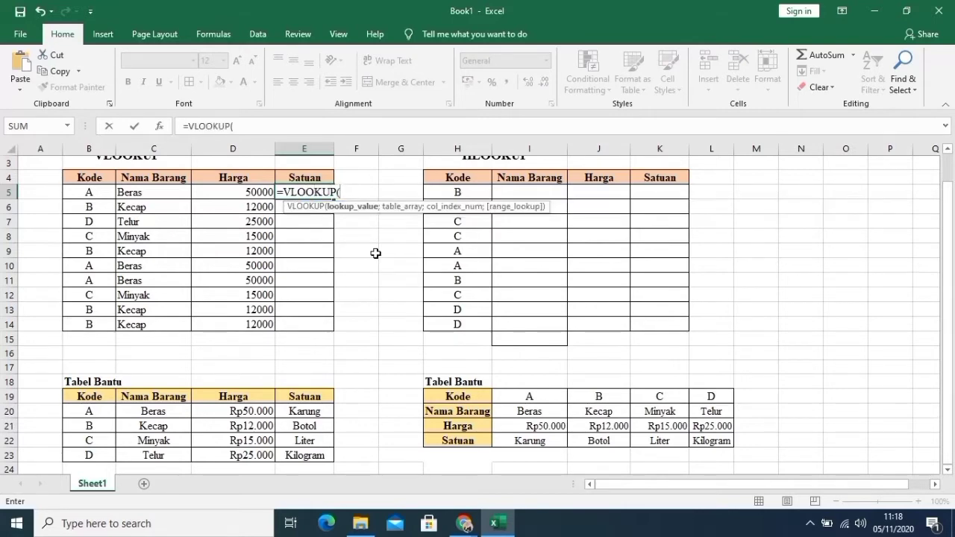
{"action": "left_click", "coordinate": [109, 193]}
{"action": "type", "text": ";"}
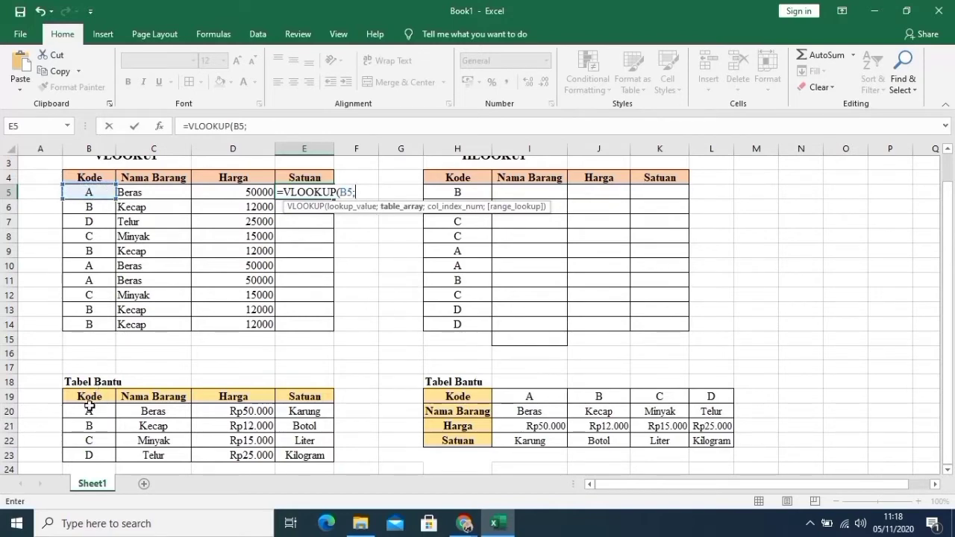
Complete the E5 formula with table array B20:E23, column index 4 and FALSE for an exact match, closing the parenthesis
{"action": "left_click_drag", "start_coordinate": [89, 407], "coordinate": [289, 448]}
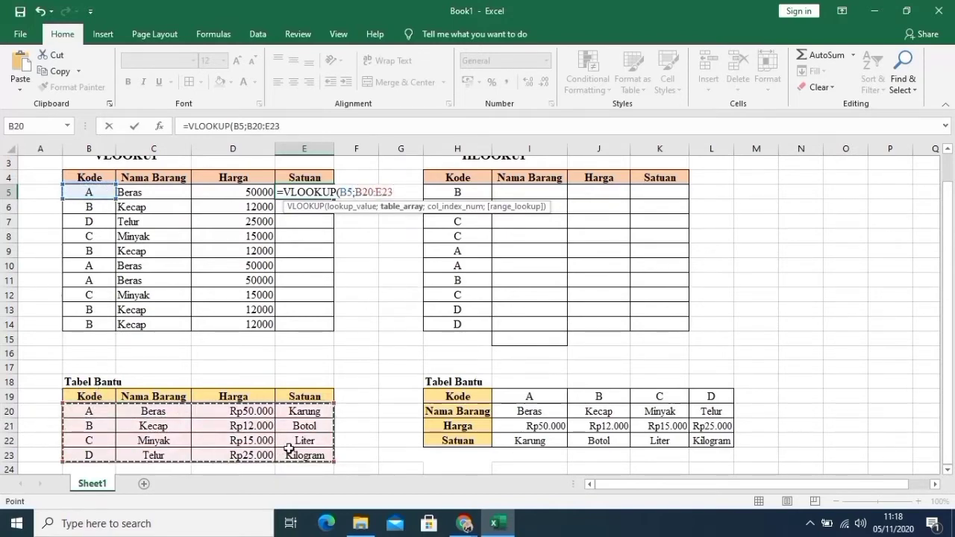
{"action": "type", "text": ";"}
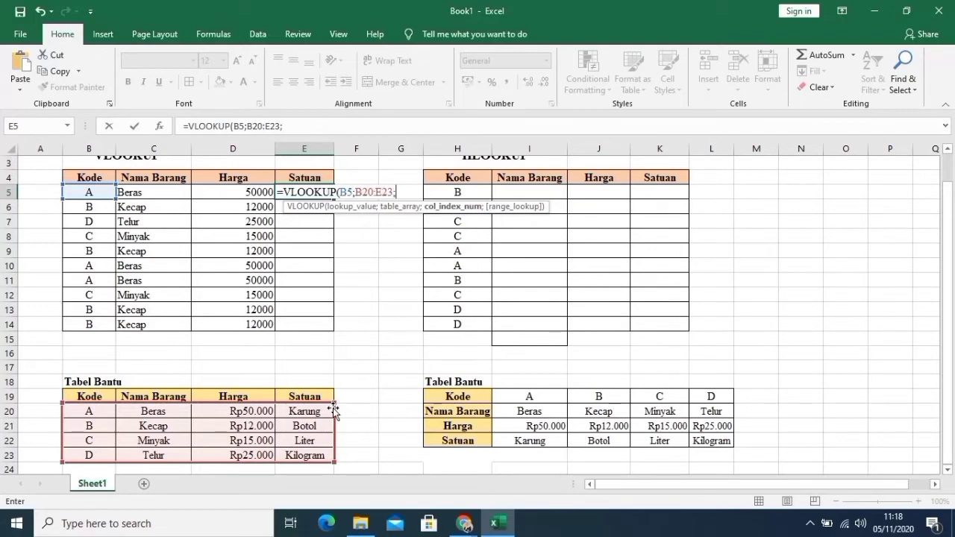
{"action": "type", "text": "4;FALS"}
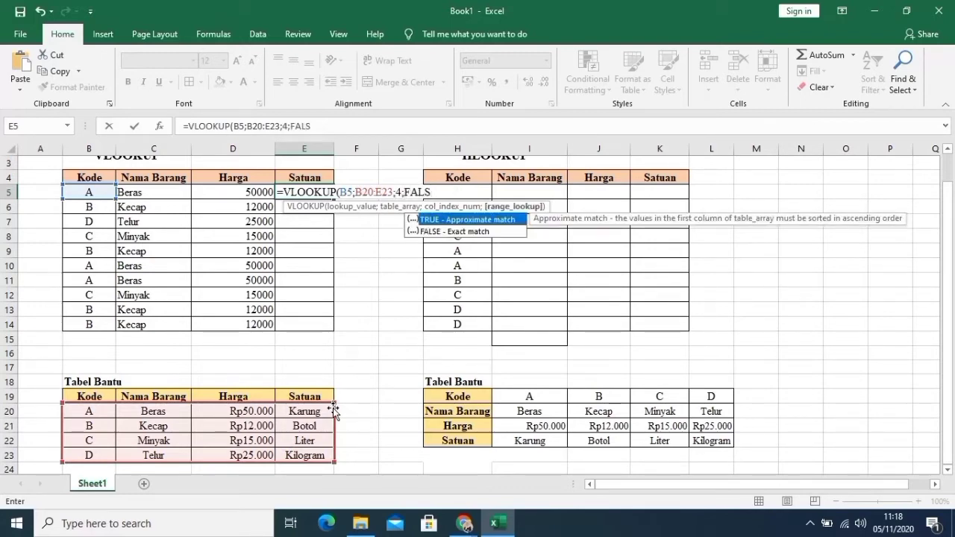
{"action": "type", "text": "E)"}
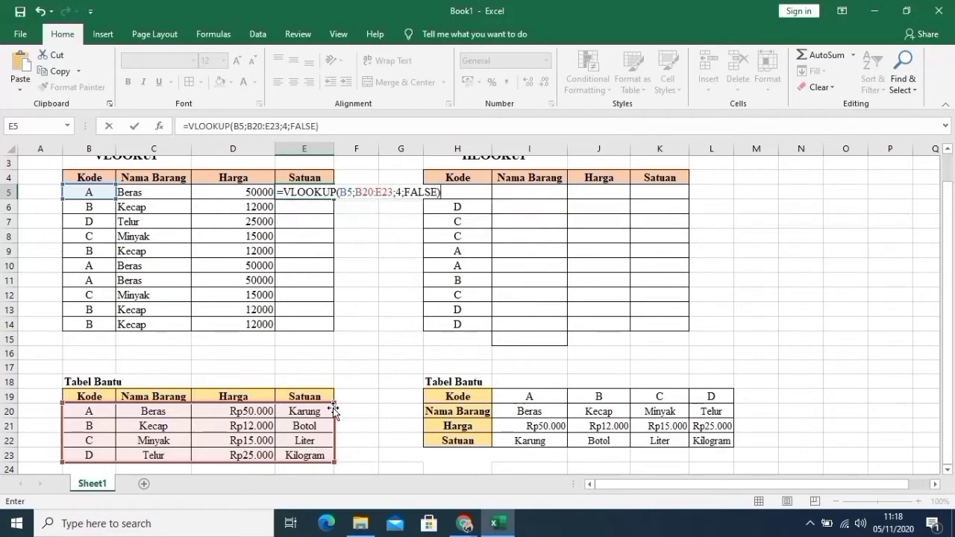
Make the table array in the E5 formula absolute as $B$20:$E$23 and enter the formula
{"action": "left_click", "coordinate": [248, 127]}
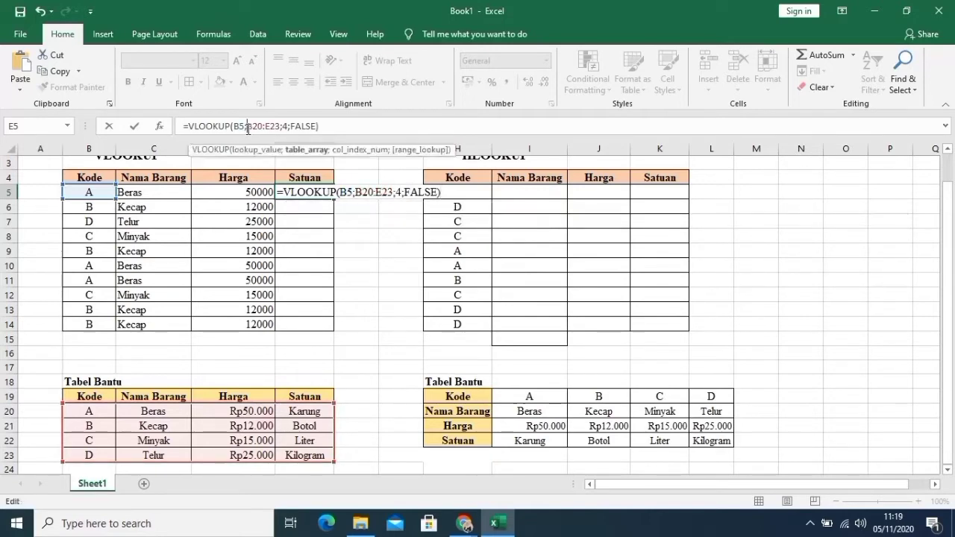
{"action": "key", "text": "F4"}
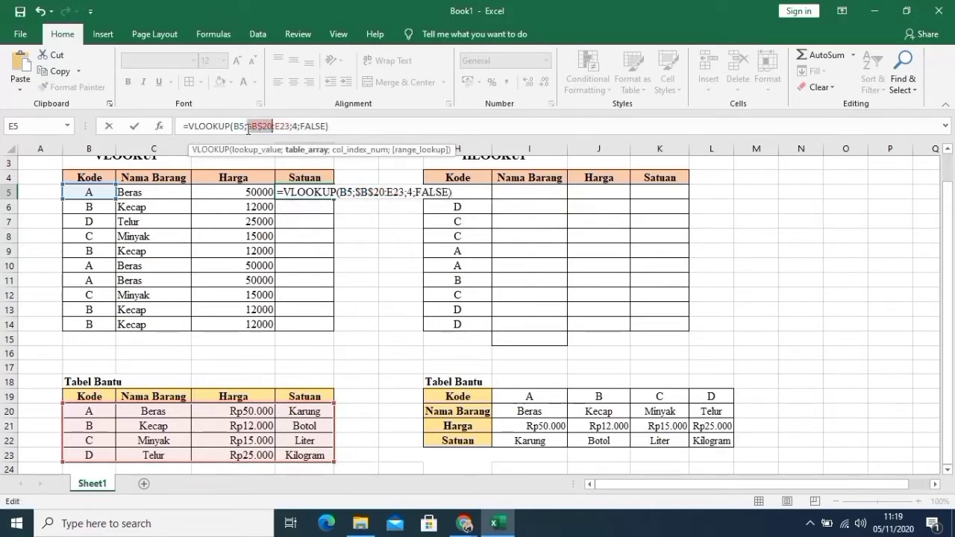
{"action": "left_click", "coordinate": [276, 125]}
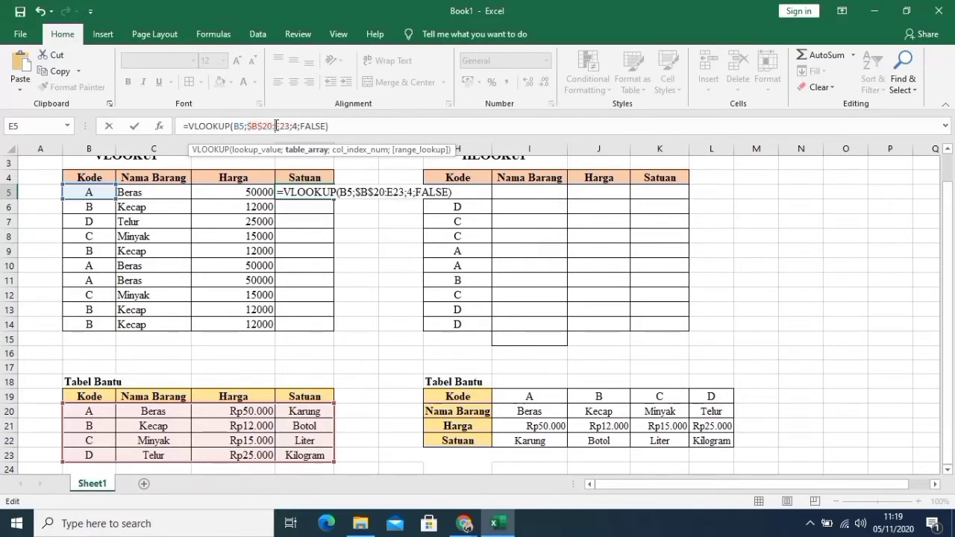
{"action": "key", "text": "F4"}
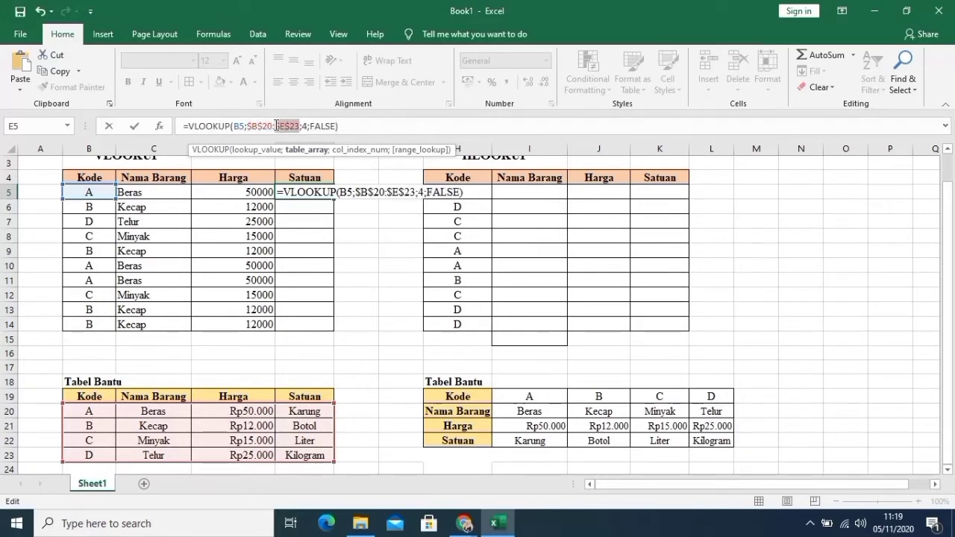
{"action": "key", "text": "Return"}
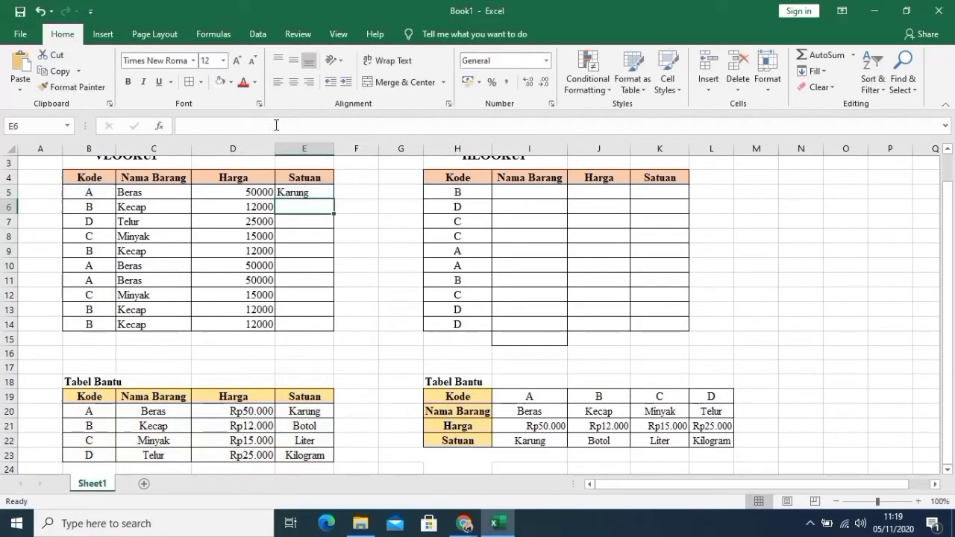
Fill the E5 formula down the Satuan column through E14 and deselect the range
{"action": "left_click", "coordinate": [329, 192]}
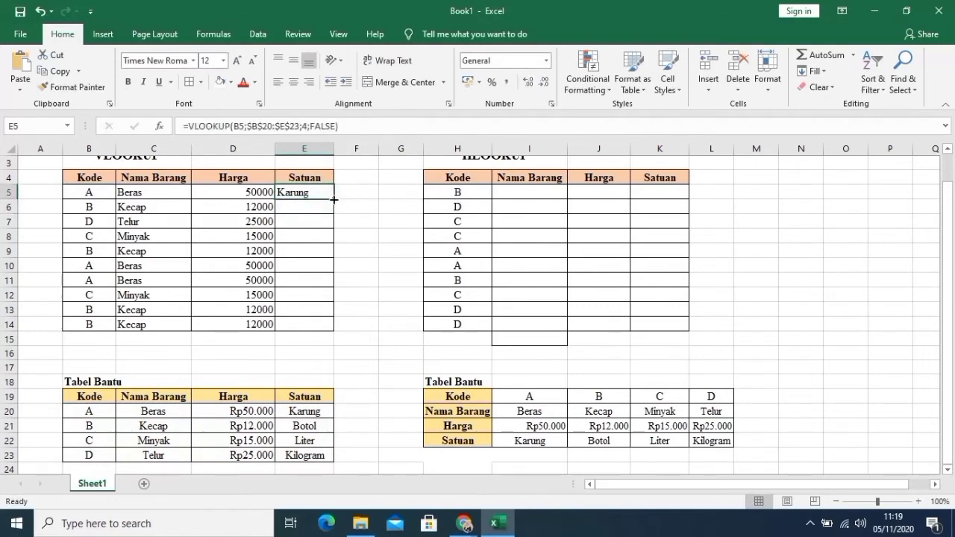
{"action": "left_click_drag", "start_coordinate": [333, 199], "coordinate": [334, 336]}
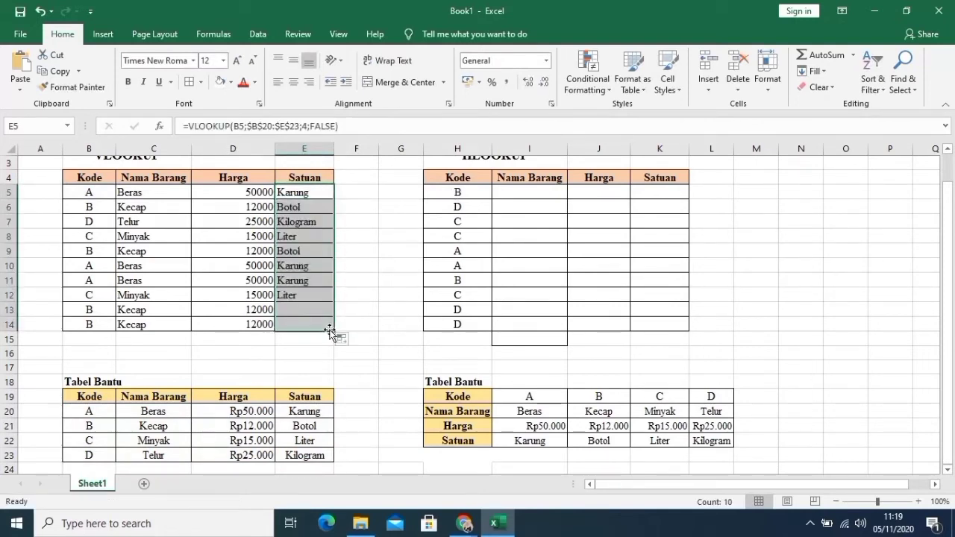
{"action": "left_click", "coordinate": [376, 293]}
{"action": "left_click", "coordinate": [359, 345]}
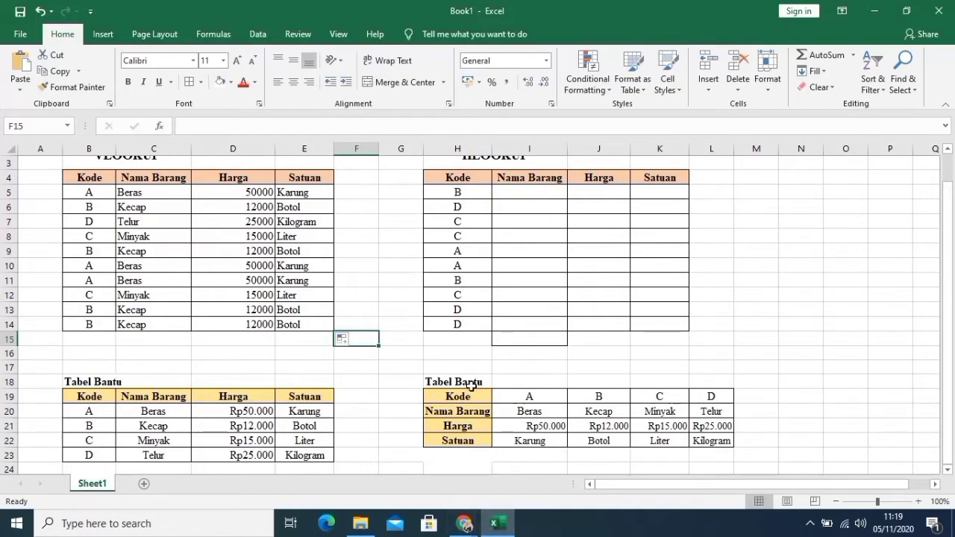
Begin an HLOOKUP formula in cell I5 of the HLOOKUP table's Nama Barang column with H5 as the lookup value
{"action": "mouse_move", "coordinate": [465, 523]}
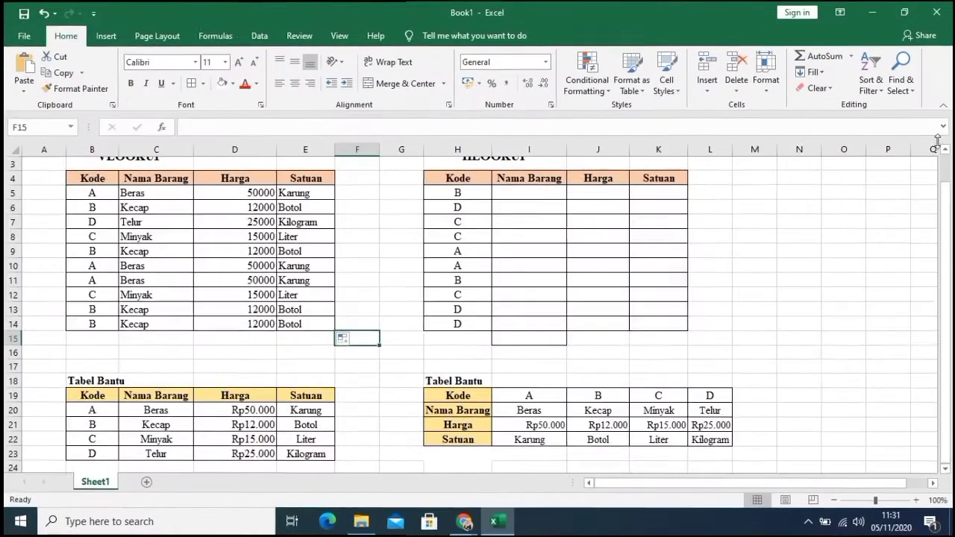
{"action": "left_click_drag", "start_coordinate": [951, 254], "coordinate": [938, 240]}
{"action": "left_click", "coordinate": [519, 218]}
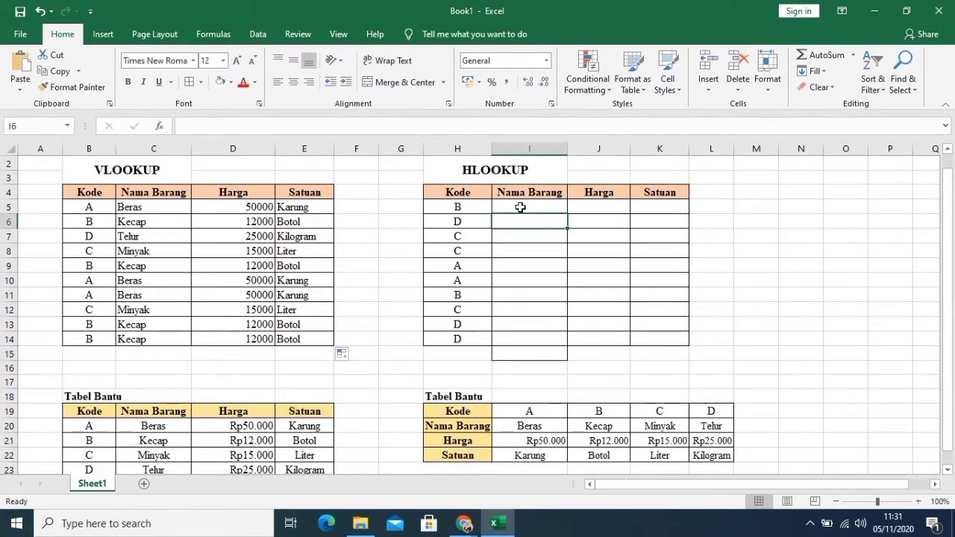
{"action": "left_click", "coordinate": [533, 202]}
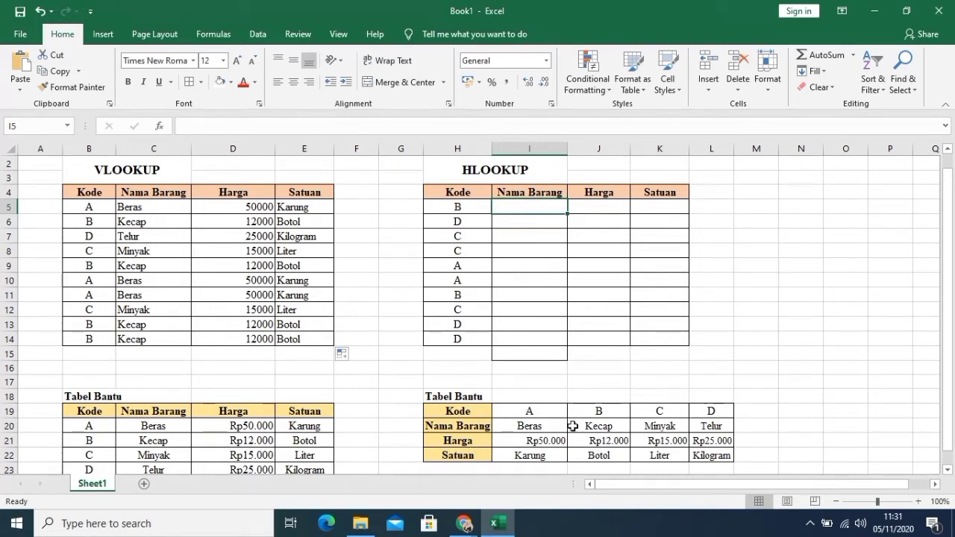
{"action": "type", "text": "="}
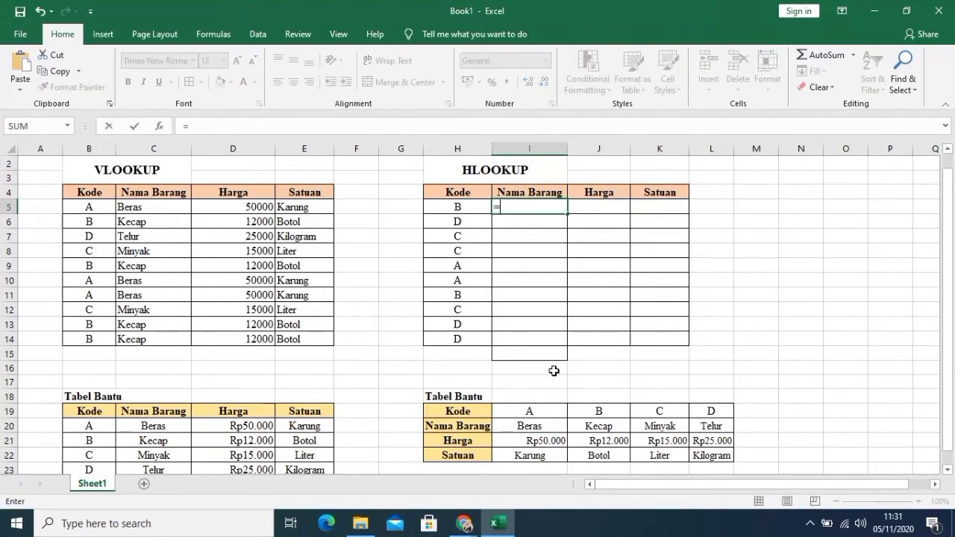
{"action": "type", "text": "HLOOKU"}
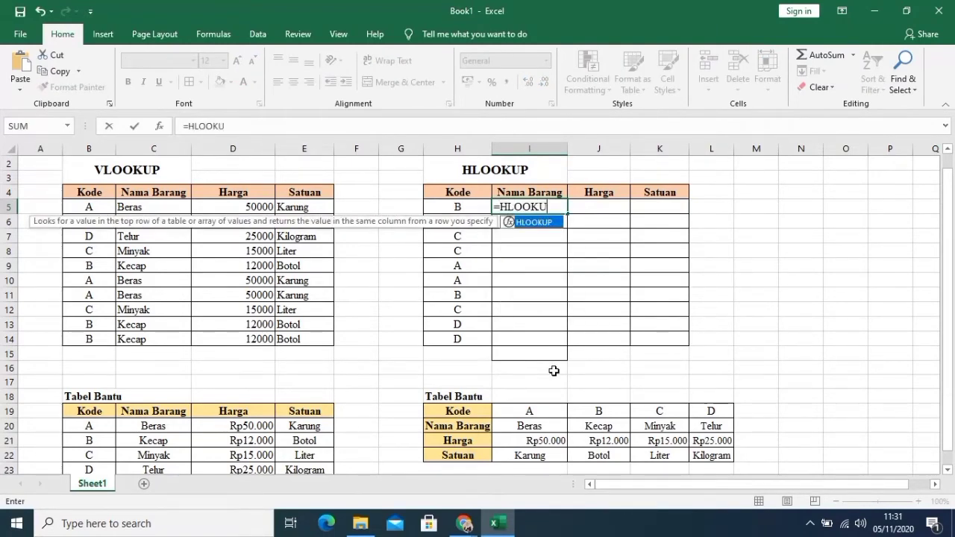
{"action": "type", "text": "P("}
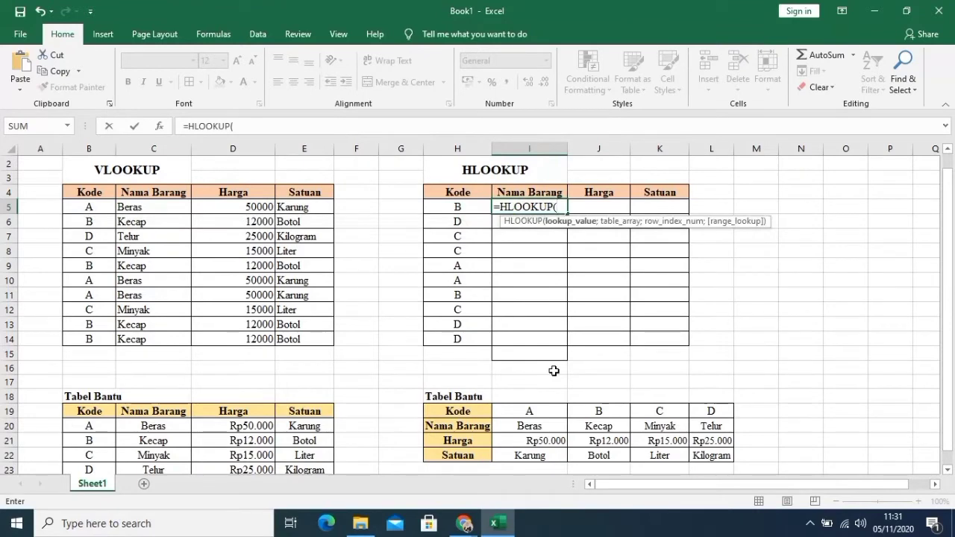
{"action": "left_click", "coordinate": [452, 208]}
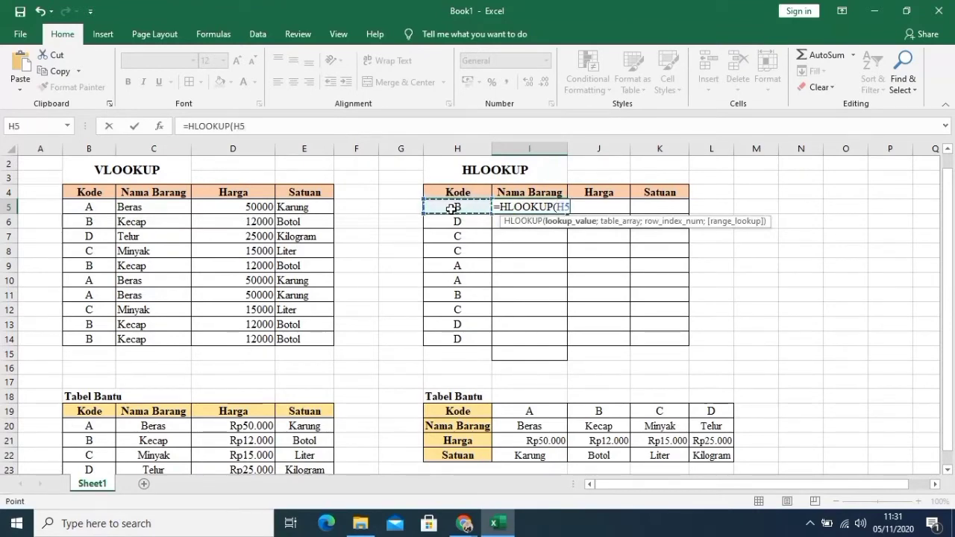
{"action": "type", "text": ";"}
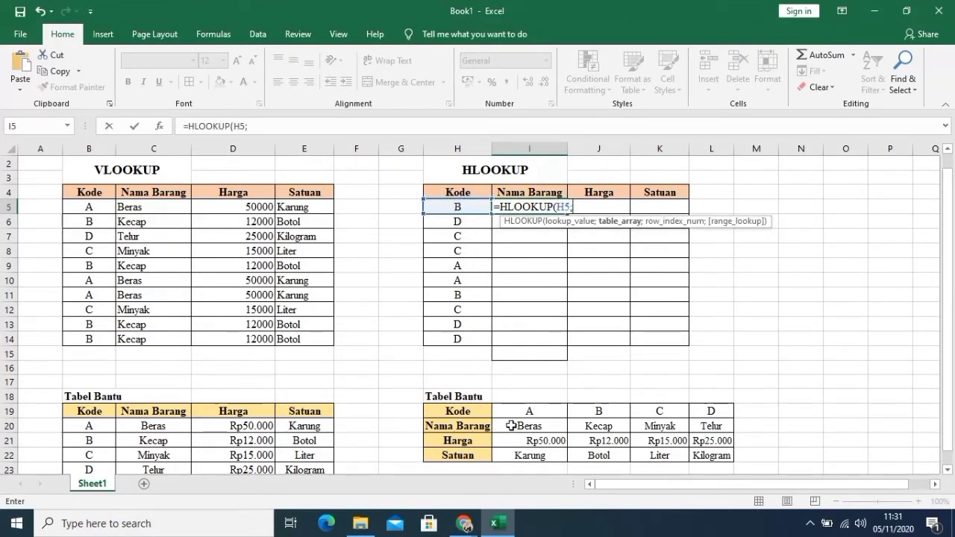
Complete the I5 formula with table array I19:L22, row index 2 and FALSE for an exact match, closing the parenthesis
{"action": "left_click_drag", "start_coordinate": [527, 413], "coordinate": [706, 414]}
{"action": "left_click", "coordinate": [706, 423]}
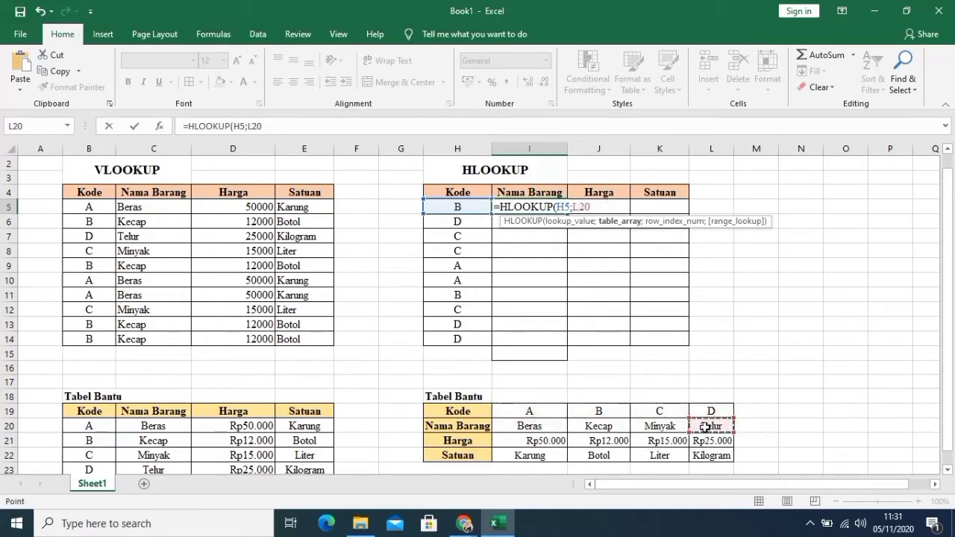
{"action": "left_click_drag", "start_coordinate": [537, 417], "coordinate": [713, 453]}
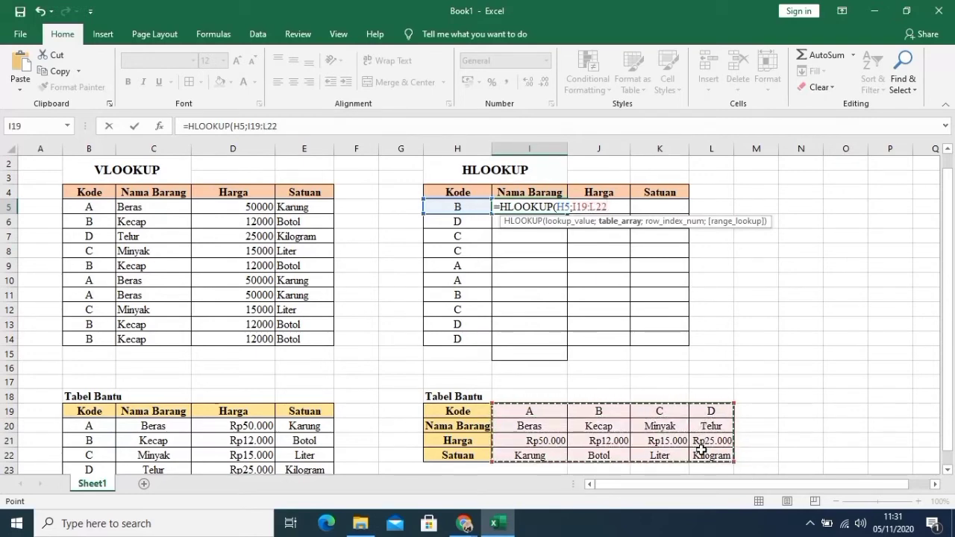
{"action": "type", "text": ";1"}
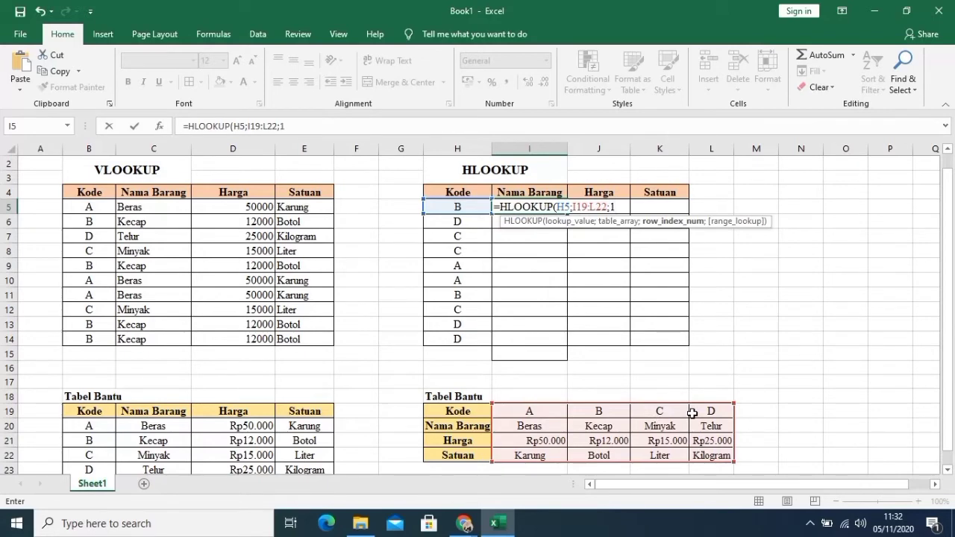
{"action": "type", "text": ";"}
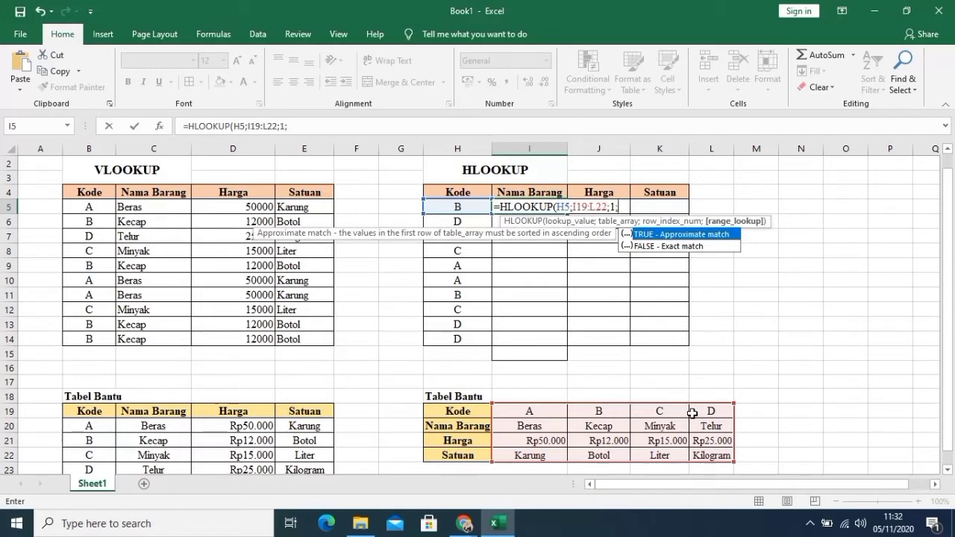
{"action": "key", "text": "BackSpace"}
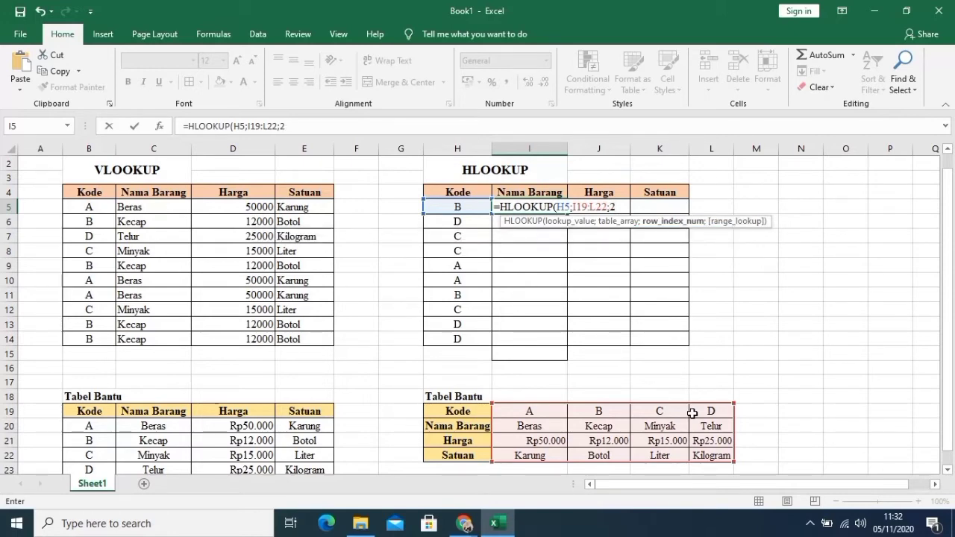
{"action": "type", "text": ";FALSE"}
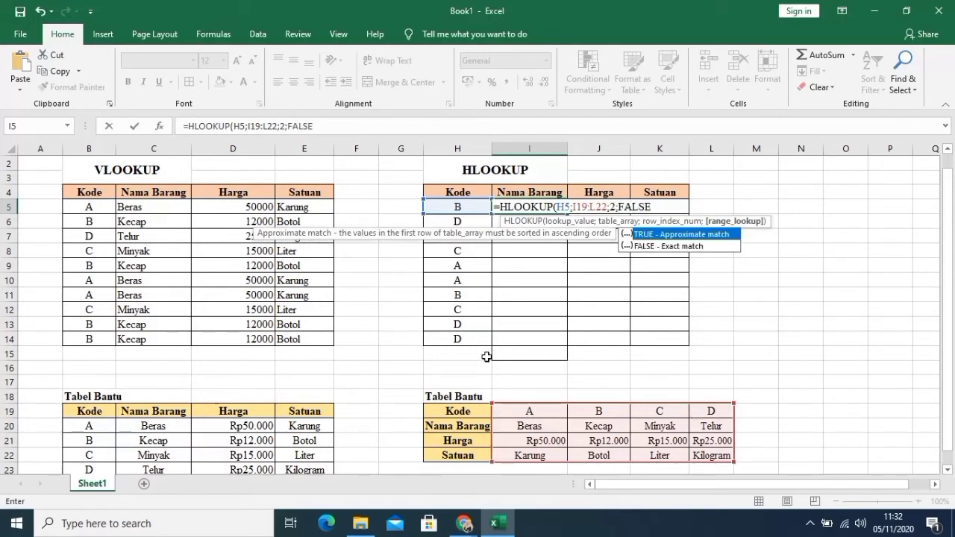
{"action": "type", "text": ")"}
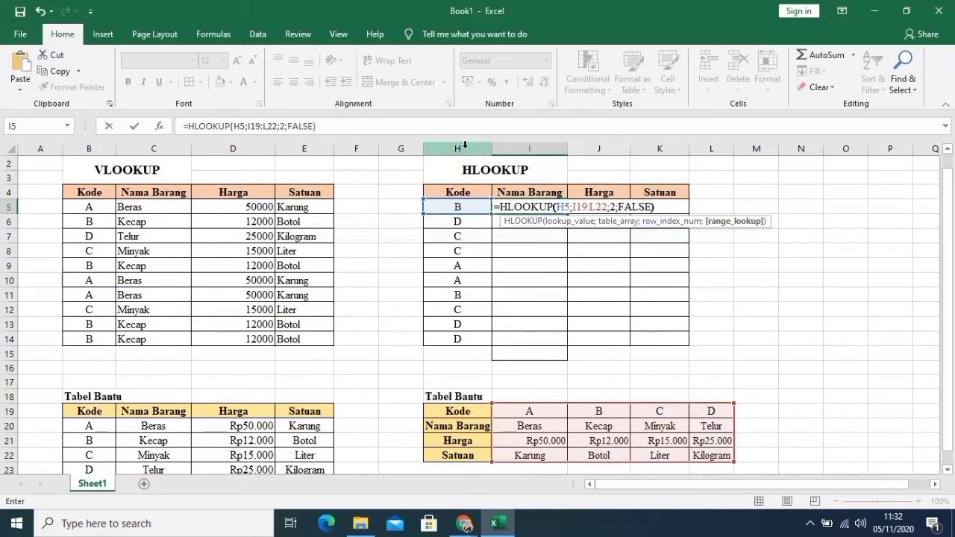
Make the table array in the I5 formula absolute as $I$19:$L$22 and enter the formula
{"action": "left_click", "coordinate": [249, 126]}
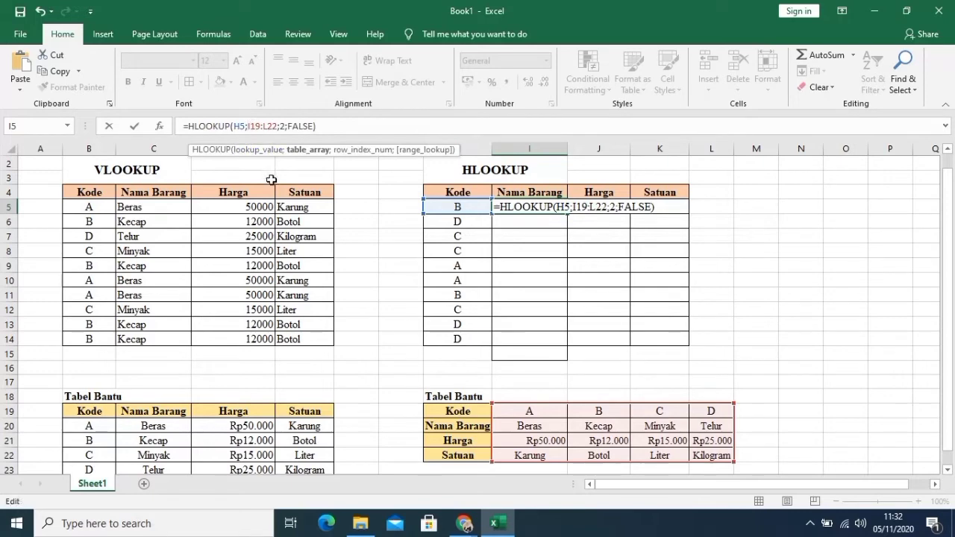
{"action": "key", "text": "F4"}
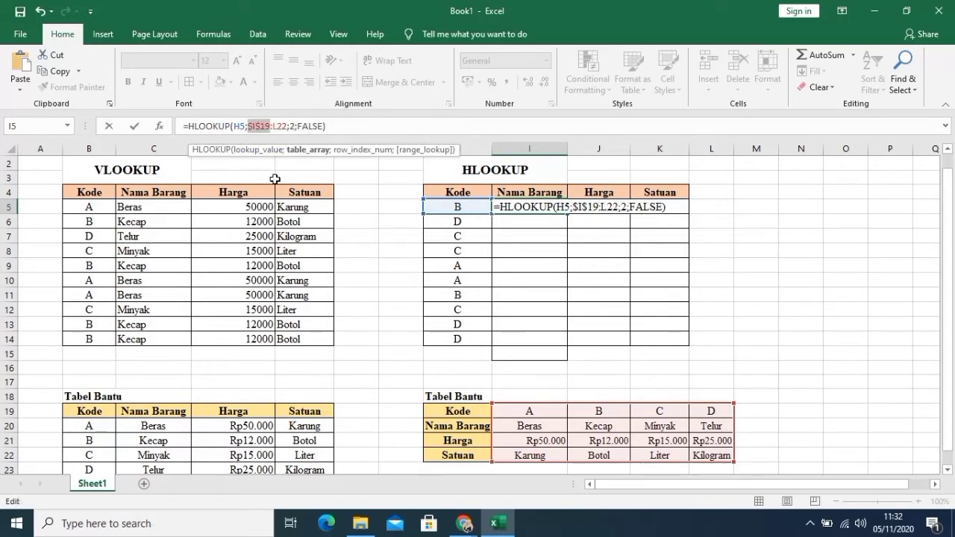
{"action": "left_click", "coordinate": [274, 128]}
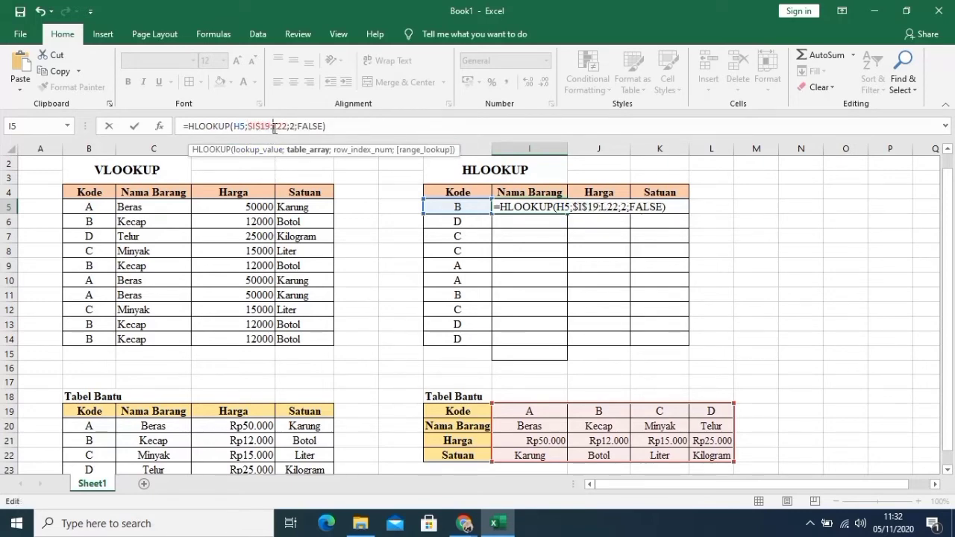
{"action": "key", "text": "F4"}
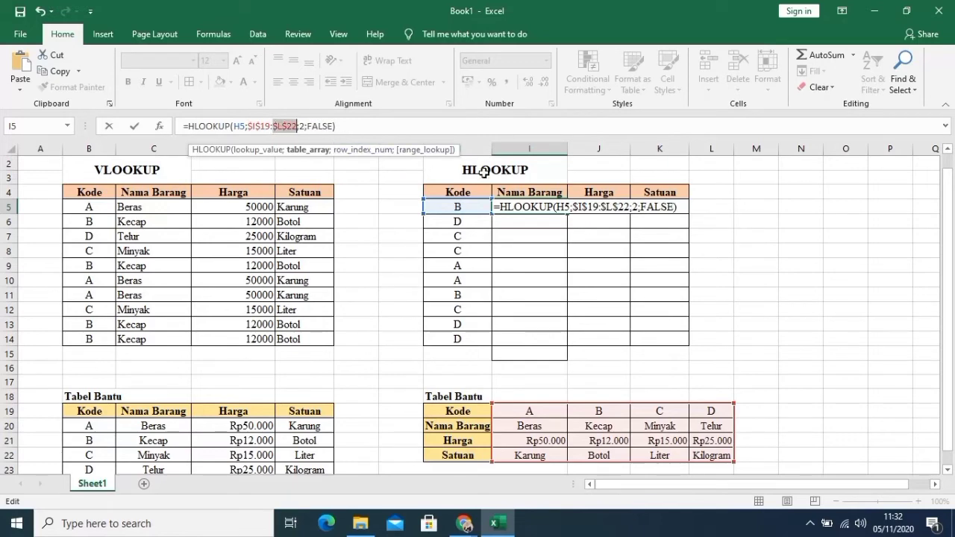
{"action": "left_click", "coordinate": [379, 120]}
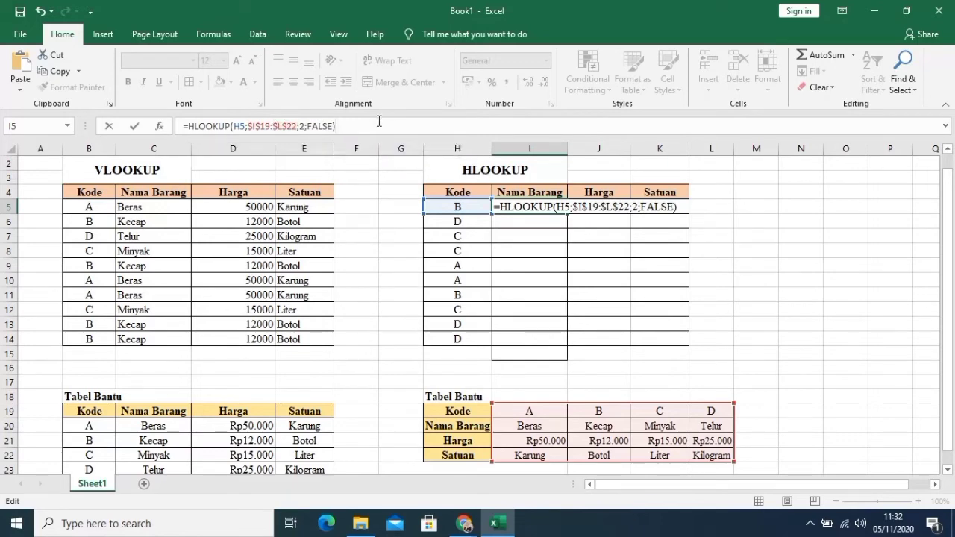
{"action": "key", "text": "Return"}
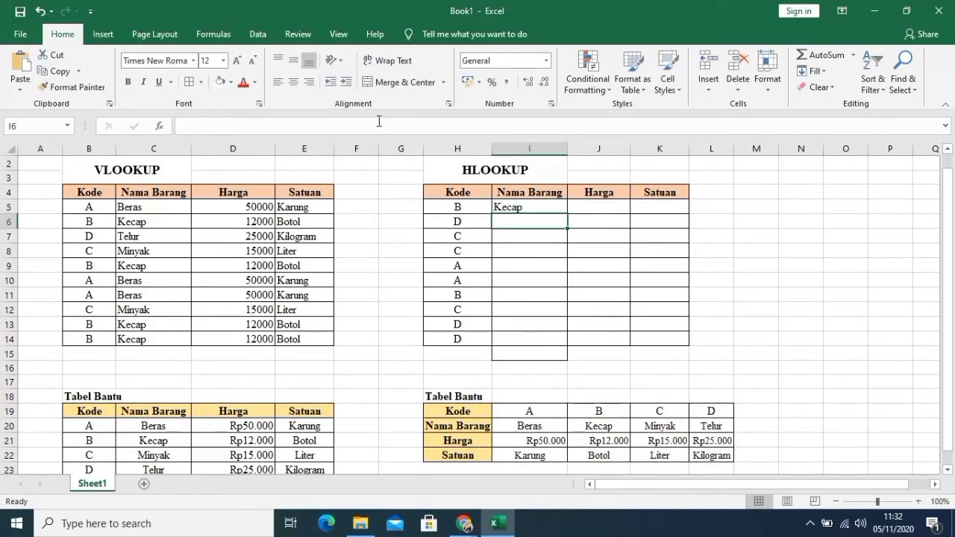
Fill the I5 formula down the HLOOKUP table's Nama Barang column through I14 and deselect the range
{"action": "left_click", "coordinate": [543, 211]}
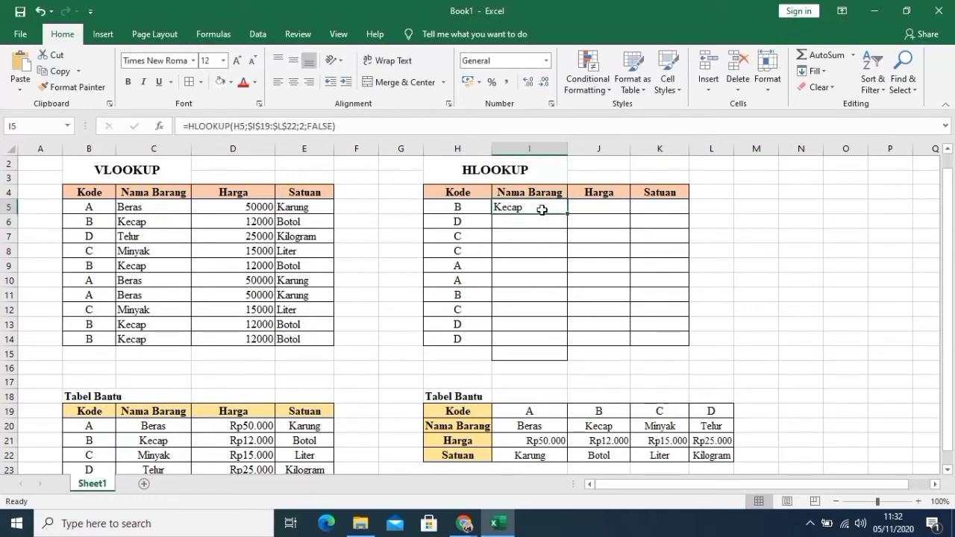
{"action": "left_click_drag", "start_coordinate": [566, 215], "coordinate": [563, 341]}
{"action": "left_click", "coordinate": [563, 341]}
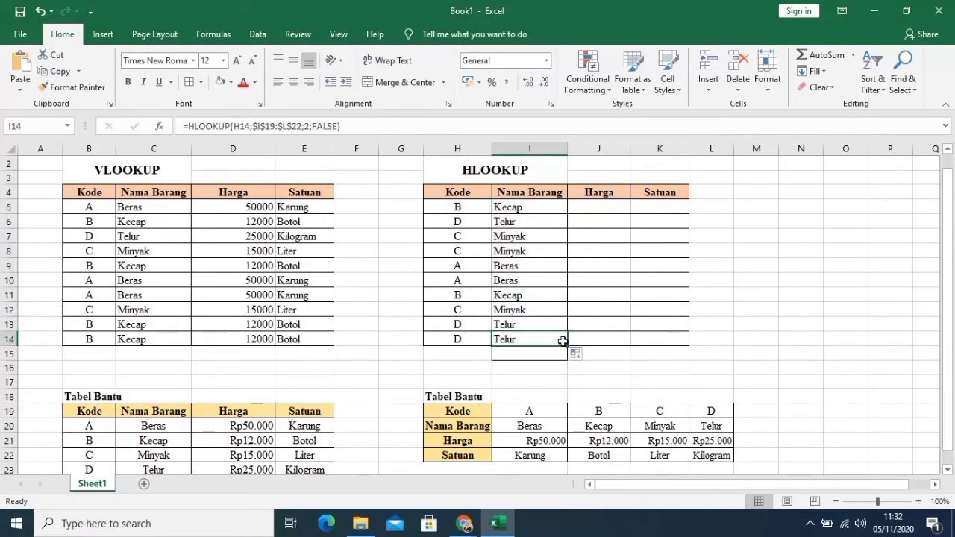
Begin an HLOOKUP formula in cell J5 of the Harga column with H5 as lookup value and I19:L22 as table array
{"action": "left_click", "coordinate": [619, 209]}
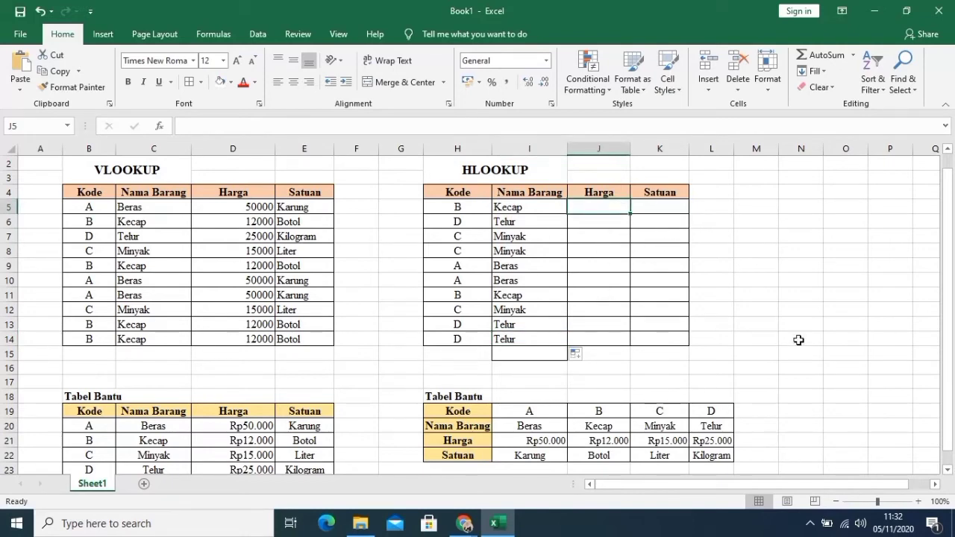
{"action": "type", "text": "=HLO"}
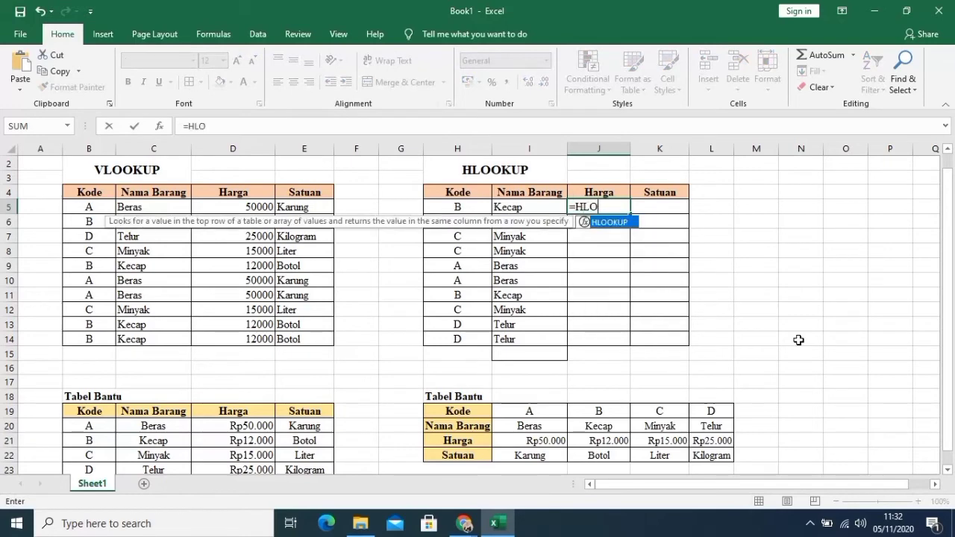
{"action": "type", "text": "OKUP("}
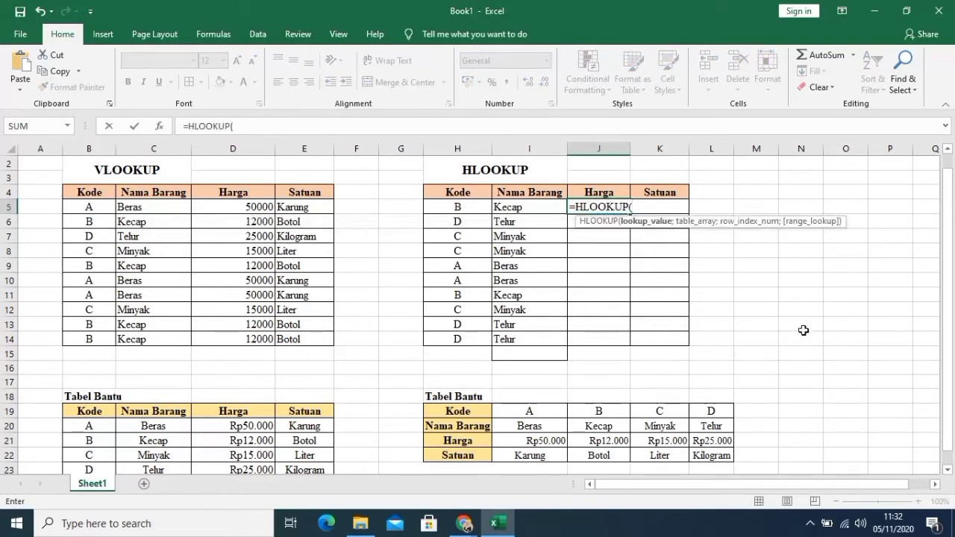
{"action": "left_click", "coordinate": [486, 206]}
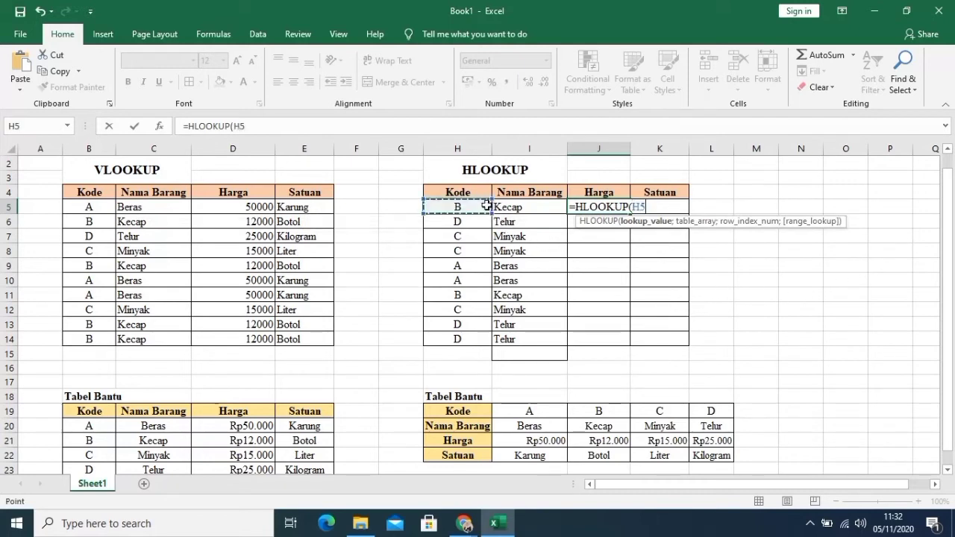
{"action": "type", "text": ";"}
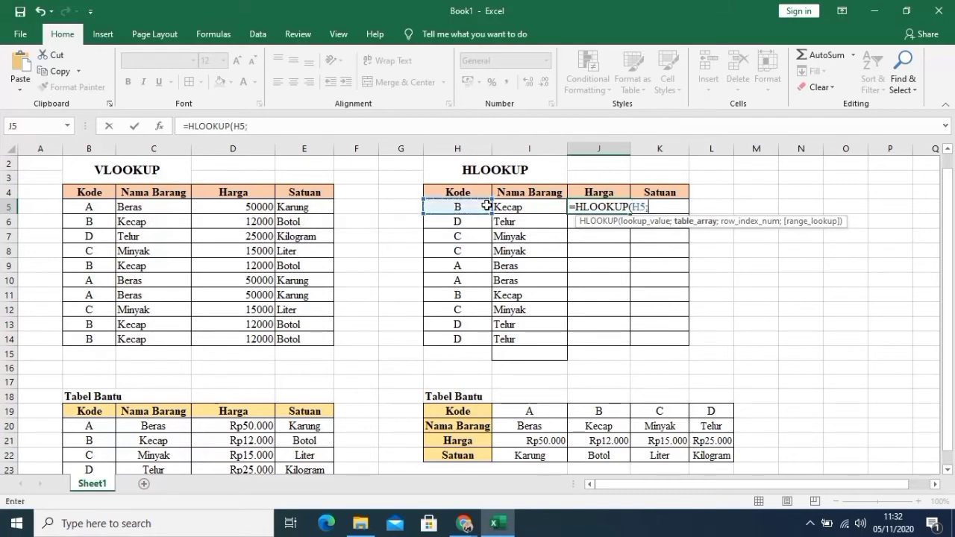
{"action": "left_click", "coordinate": [517, 414]}
{"action": "left_click_drag", "start_coordinate": [516, 414], "coordinate": [703, 456]}
{"action": "type", "text": ";"}
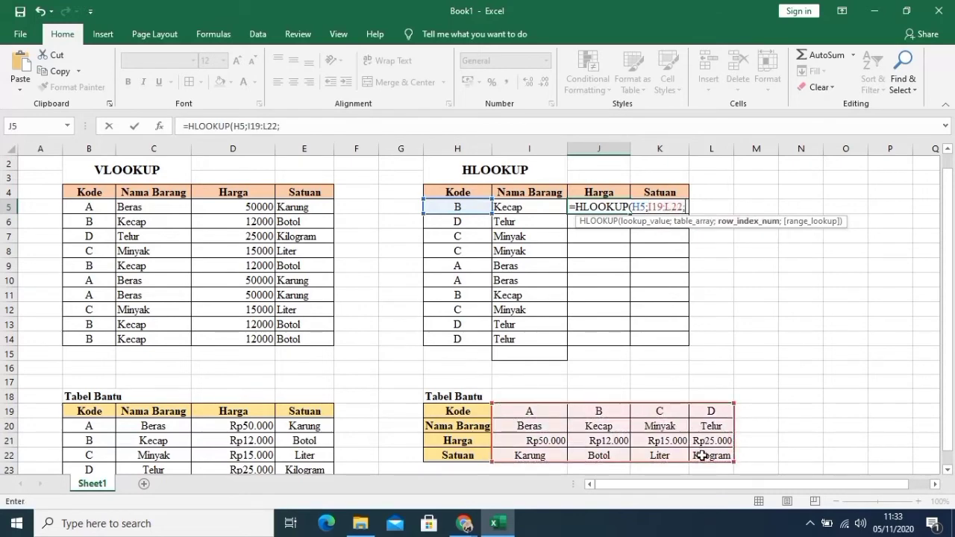
Make the table array in the J5 formula absolute as $I$19:$L$22
{"action": "left_click", "coordinate": [247, 126]}
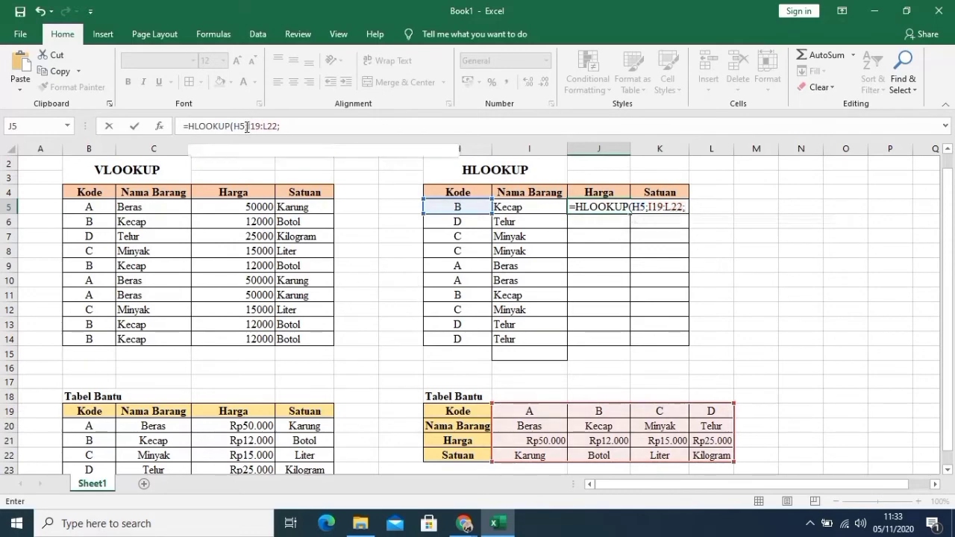
{"action": "left_click", "coordinate": [322, 120]}
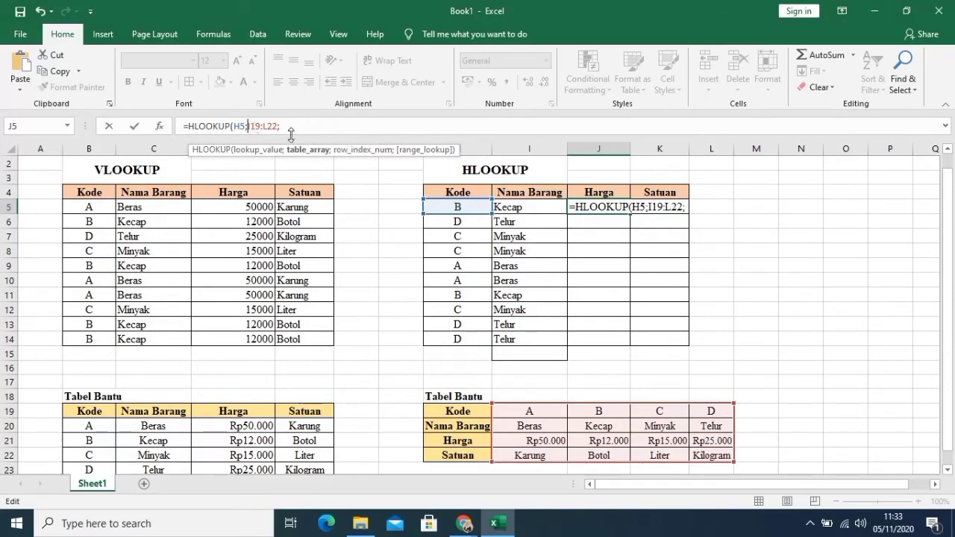
{"action": "key", "text": "F4"}
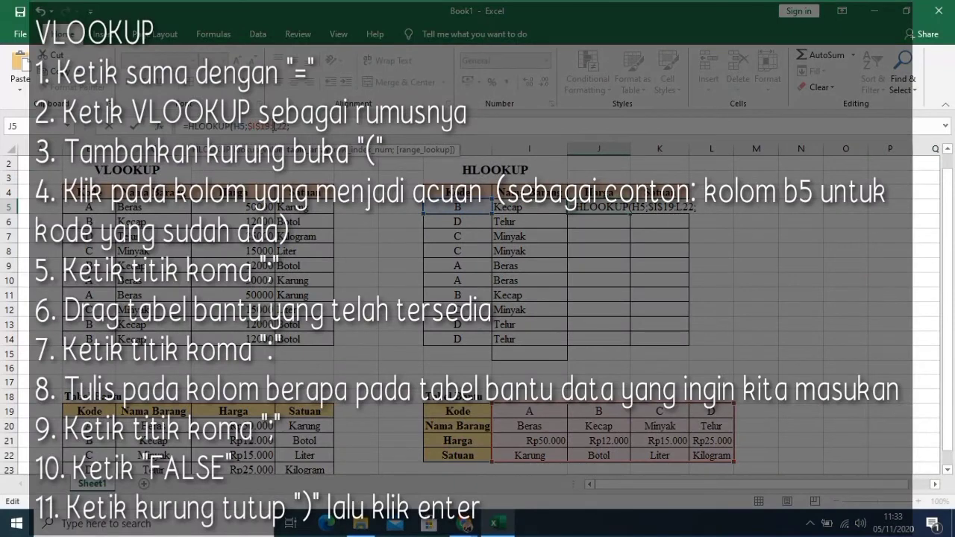
{"action": "key", "text": "F4"}
Finish the J5 formula with row index 3 and FALSE for an exact match, and enter it
{"action": "type", "text": ";"}
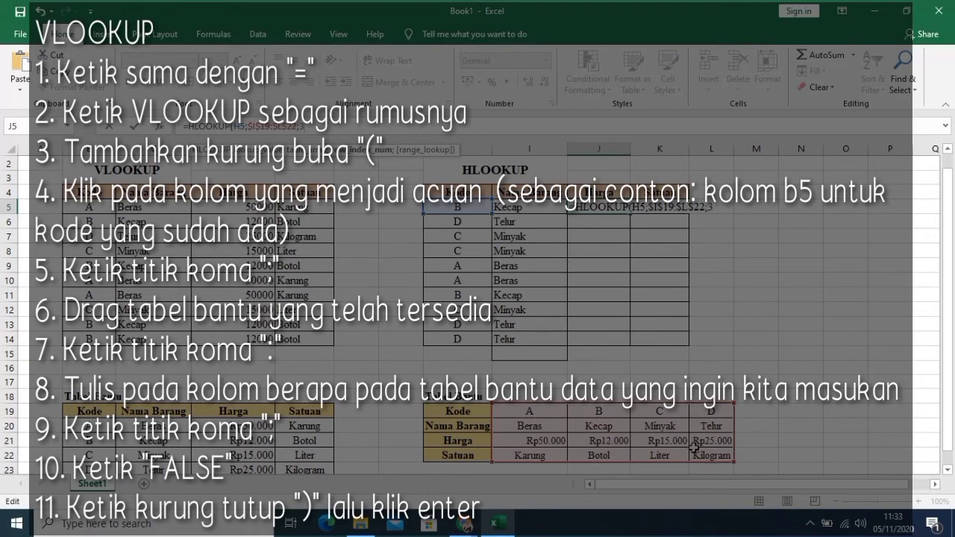
{"action": "type", "text": ";FALSE"}
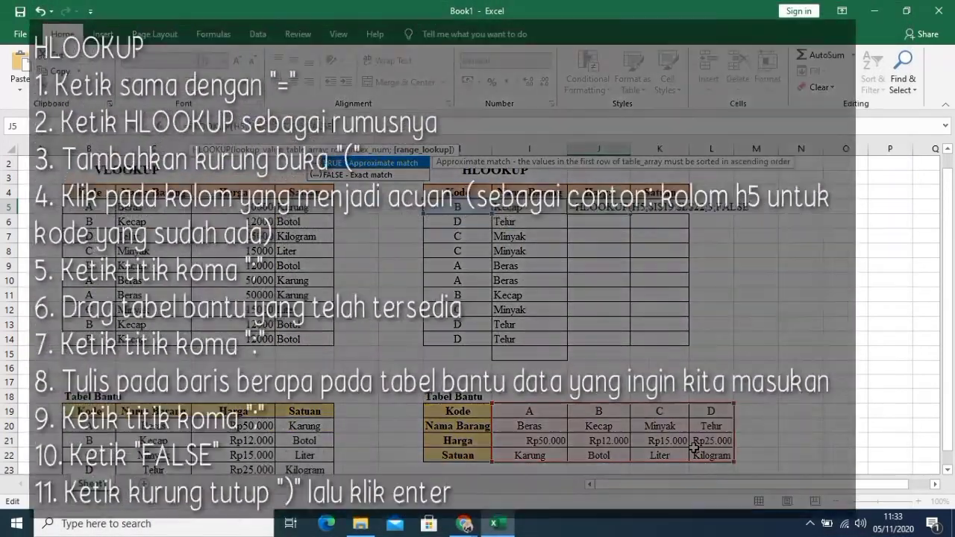
{"action": "type", "text": ")"}
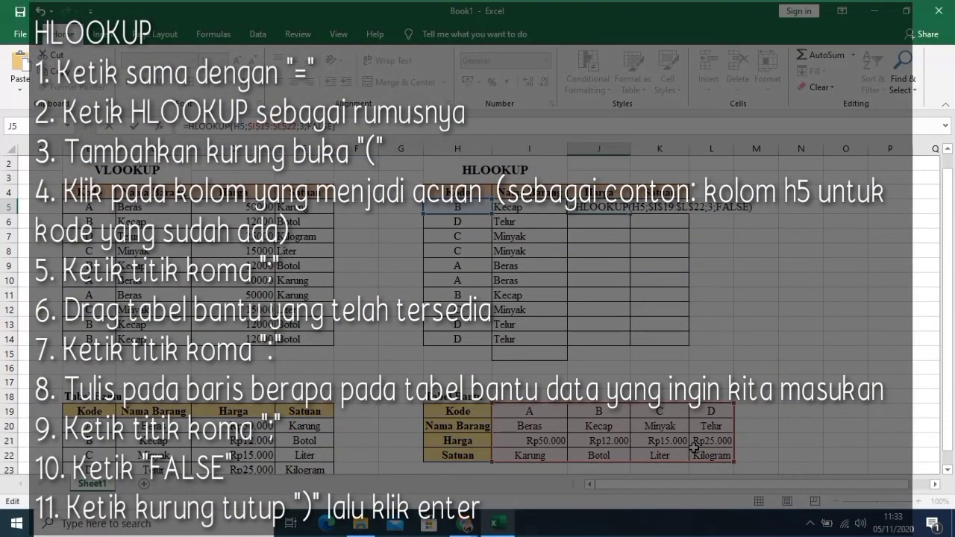
{"action": "key", "text": "Return"}
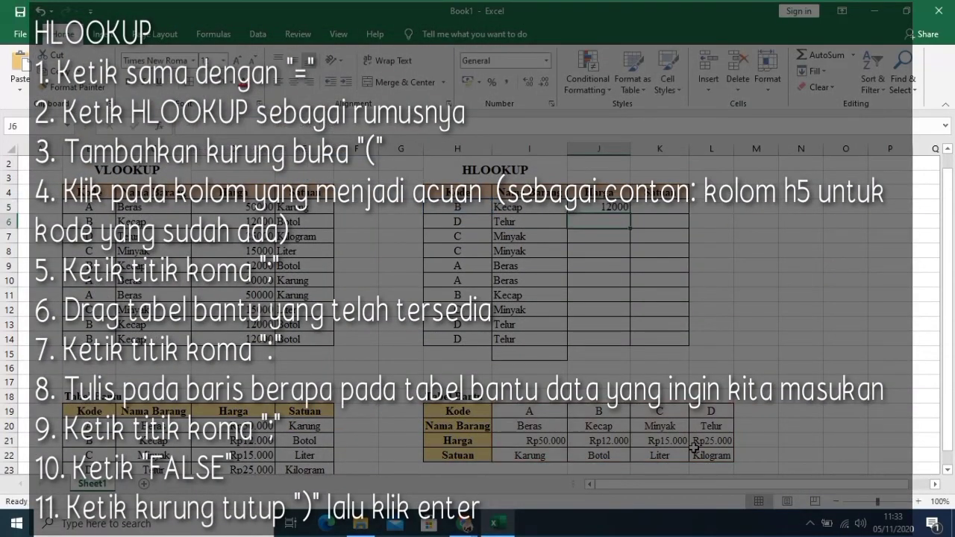
Fill the J5 formula down the HLOOKUP table's Harga column through J14
{"action": "left_click", "coordinate": [622, 208]}
{"action": "left_click_drag", "start_coordinate": [630, 214], "coordinate": [624, 342]}
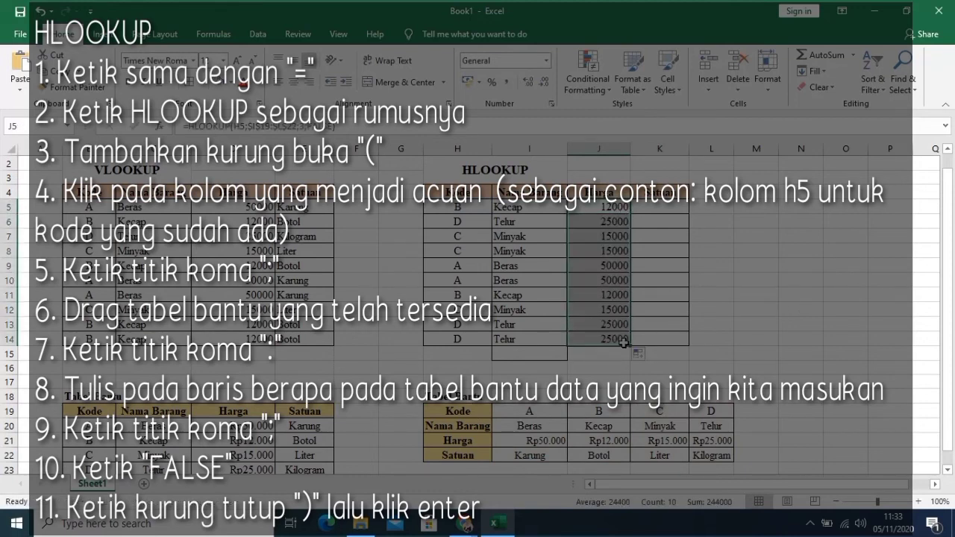
Begin an HLOOKUP formula in cell K5 of the Satuan column with H5 as lookup value and I19:L22 as table array
{"action": "left_click", "coordinate": [660, 203]}
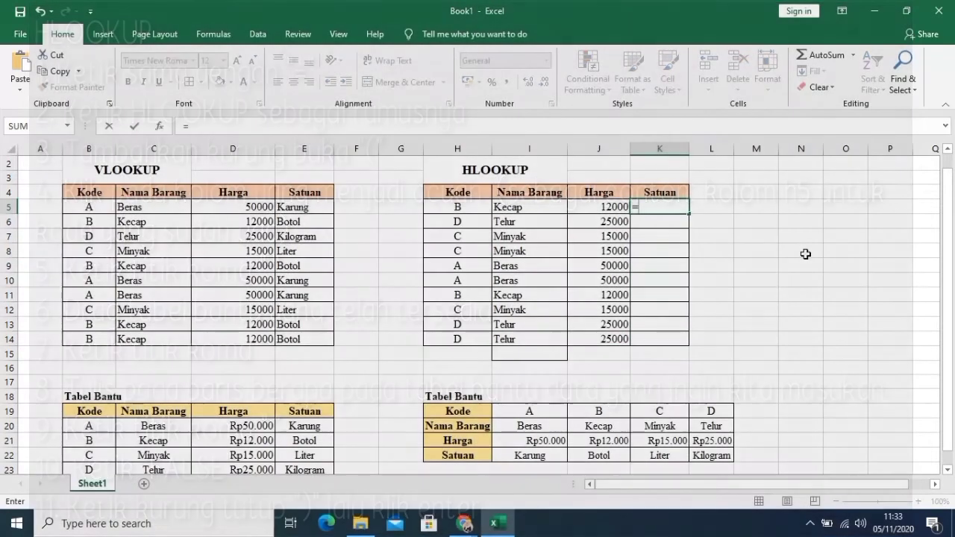
{"action": "type", "text": "=HL"}
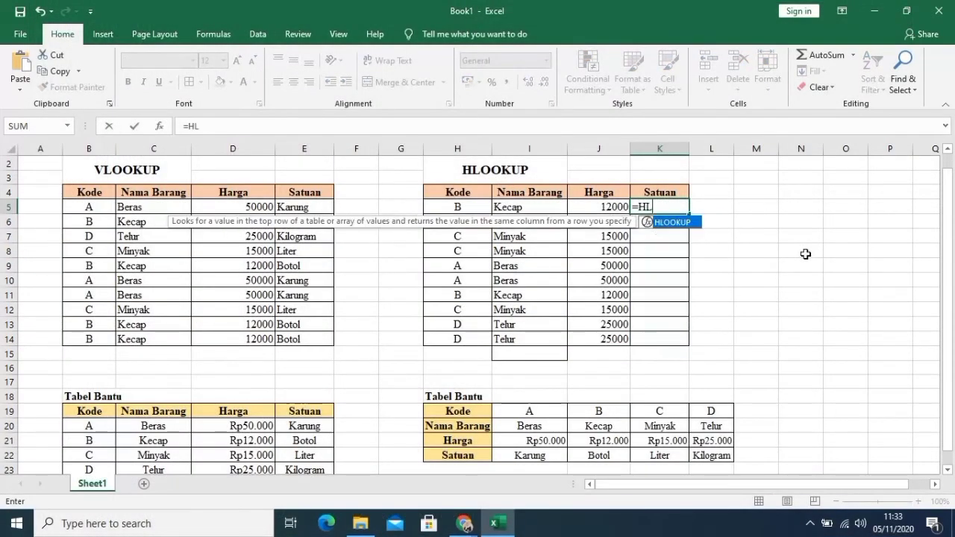
{"action": "type", "text": "OOKUP"}
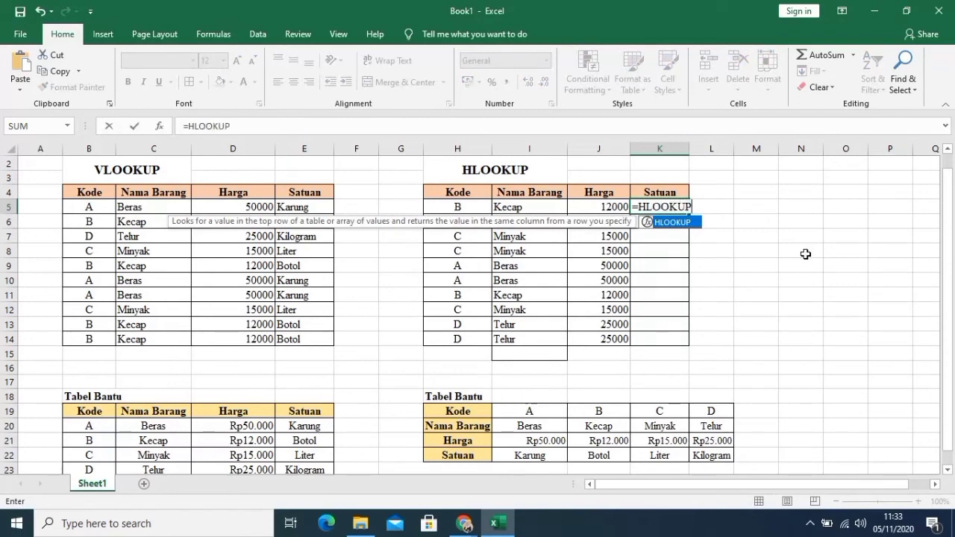
{"action": "type", "text": "("}
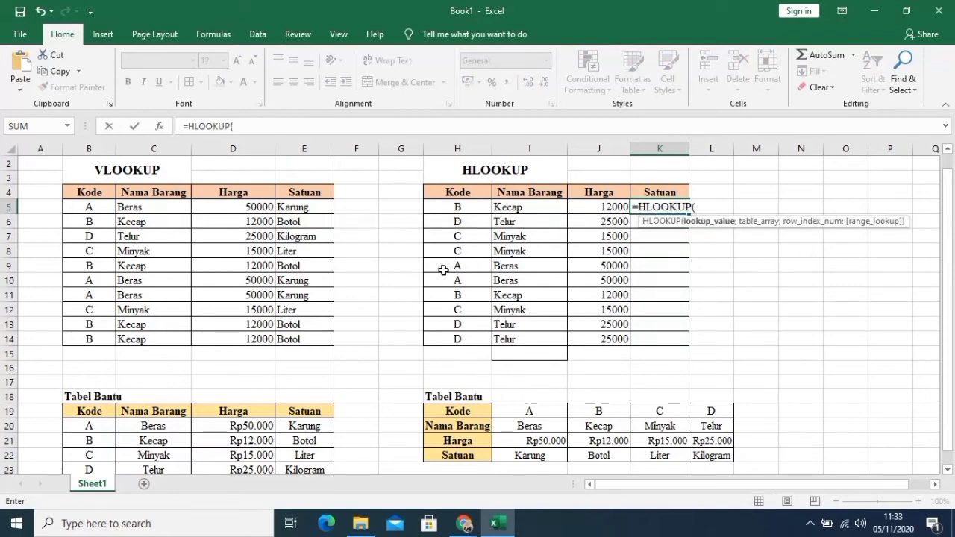
{"action": "left_click", "coordinate": [472, 209]}
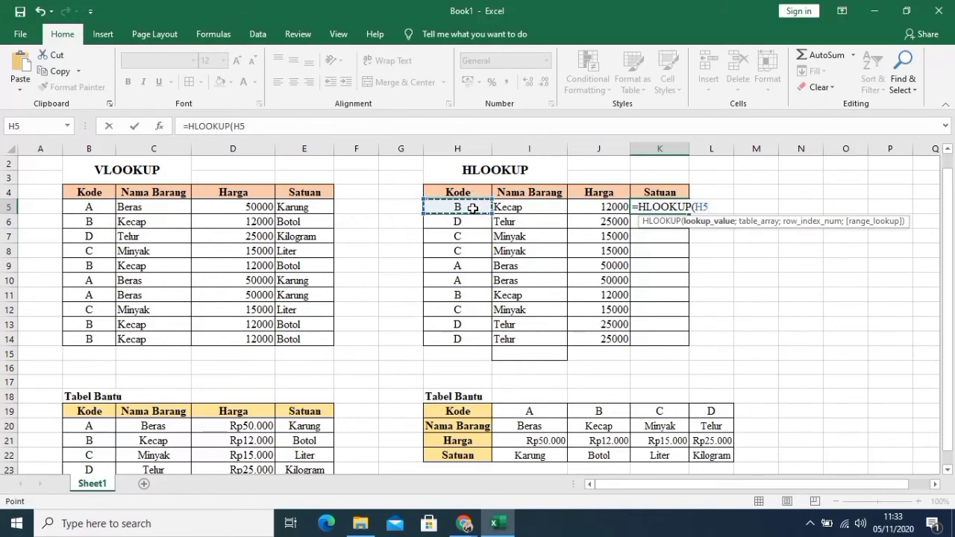
{"action": "type", "text": ";"}
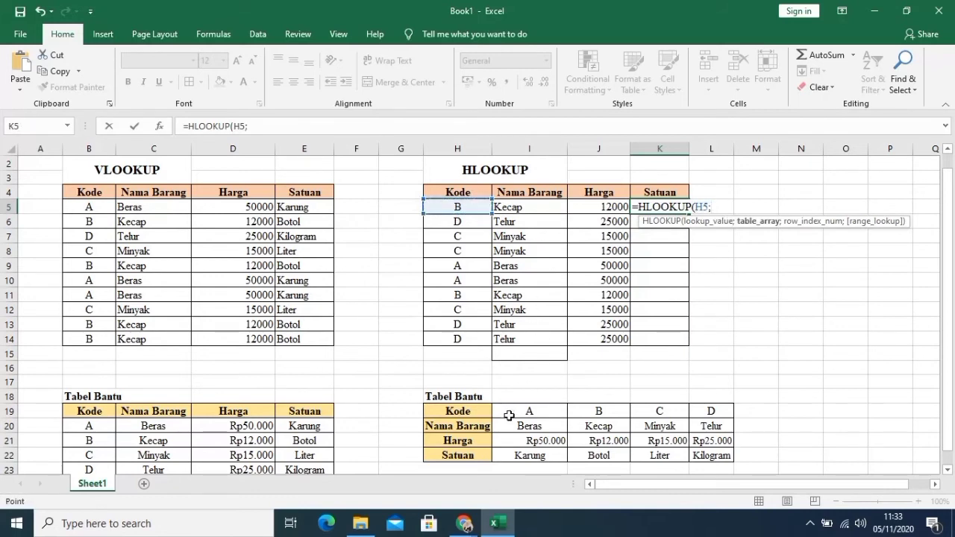
{"action": "left_click_drag", "start_coordinate": [513, 409], "coordinate": [702, 455]}
Complete the K5 formula's arguments with row index 4 and FALSE for an exact match
{"action": "type", "text": ";"}
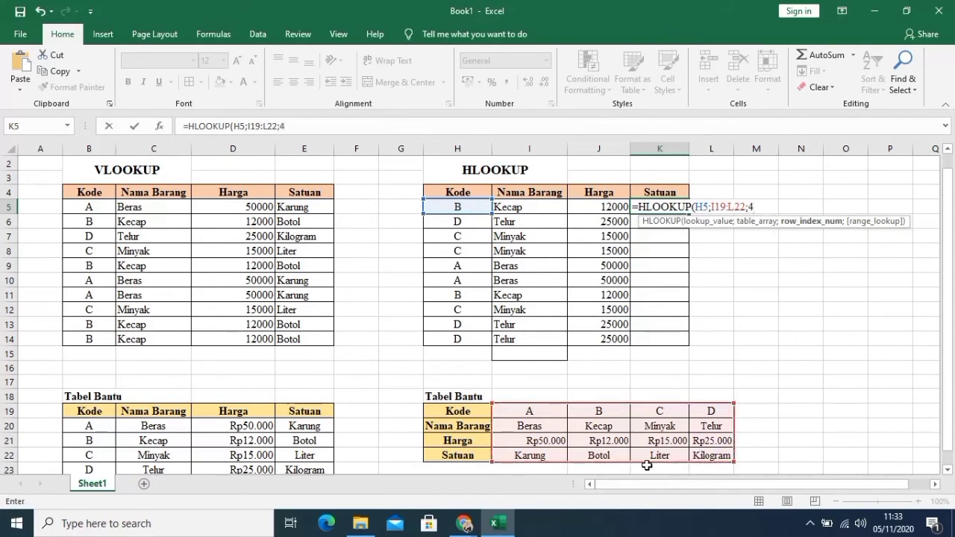
{"action": "type", "text": "4;FA"}
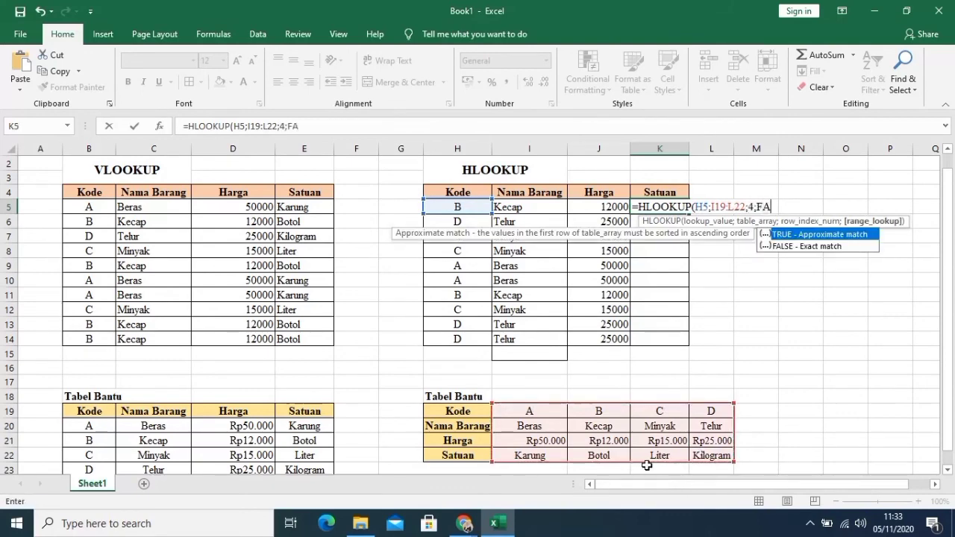
{"action": "type", "text": "LSE)"}
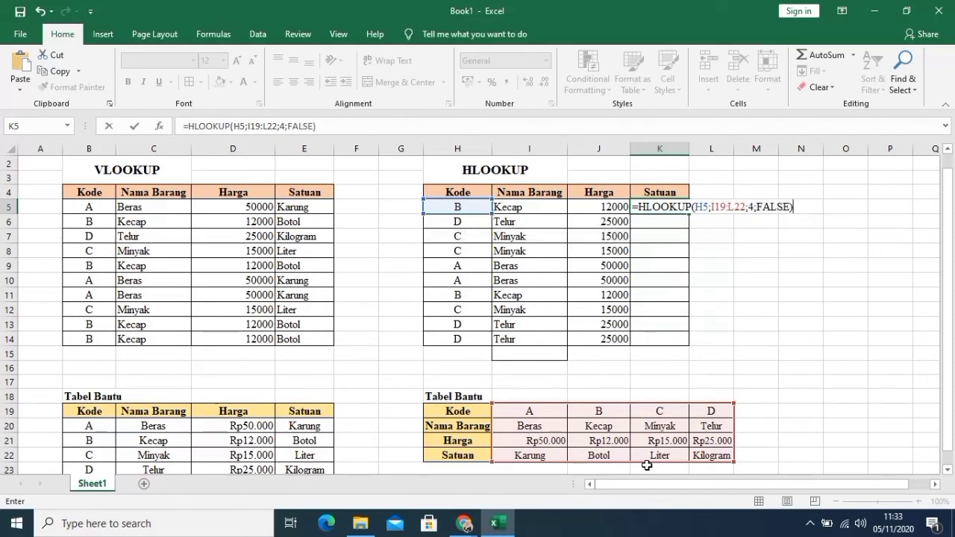
Make the table array in the K5 formula absolute as $I$19:$L$22 and enter the formula
{"action": "left_click", "coordinate": [250, 129]}
{"action": "key", "text": "F4"}
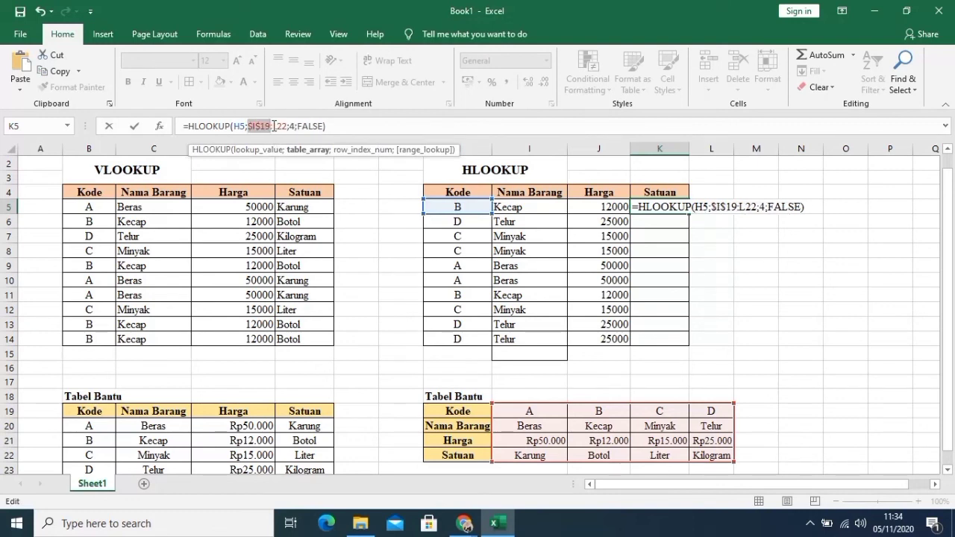
{"action": "left_click", "coordinate": [274, 125]}
{"action": "key", "text": "F4"}
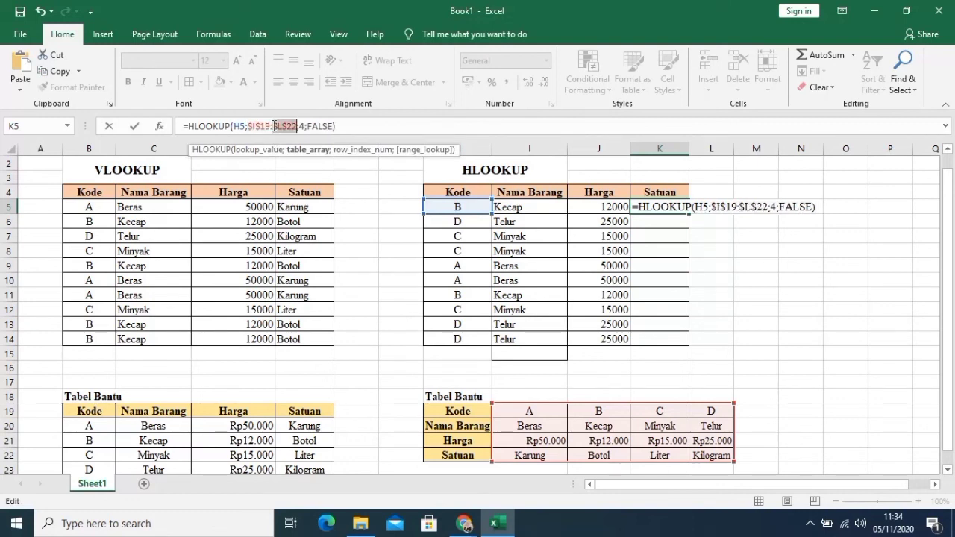
{"action": "left_click", "coordinate": [359, 127]}
{"action": "key", "text": "Return"}
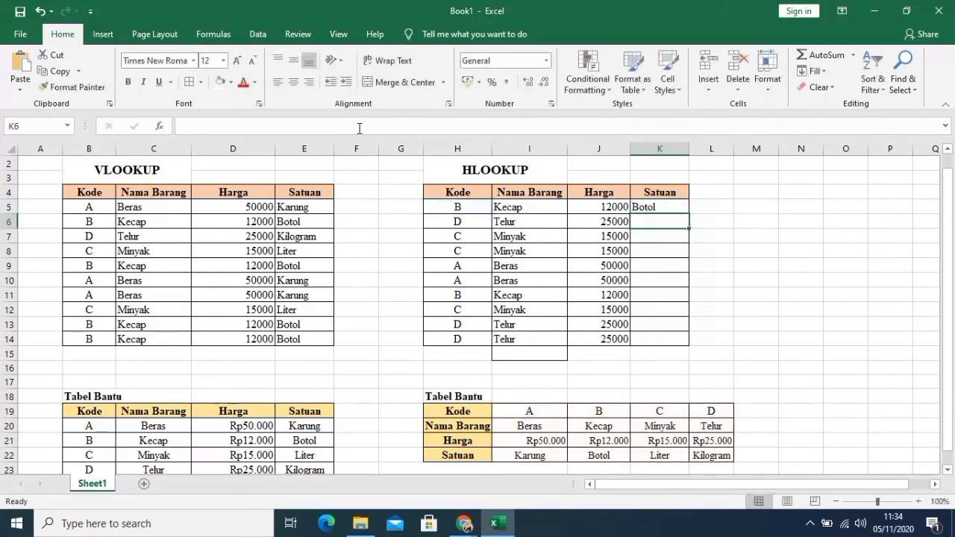
Fill the K5 formula down the HLOOKUP table's Satuan column through K14
{"action": "left_click", "coordinate": [652, 203]}
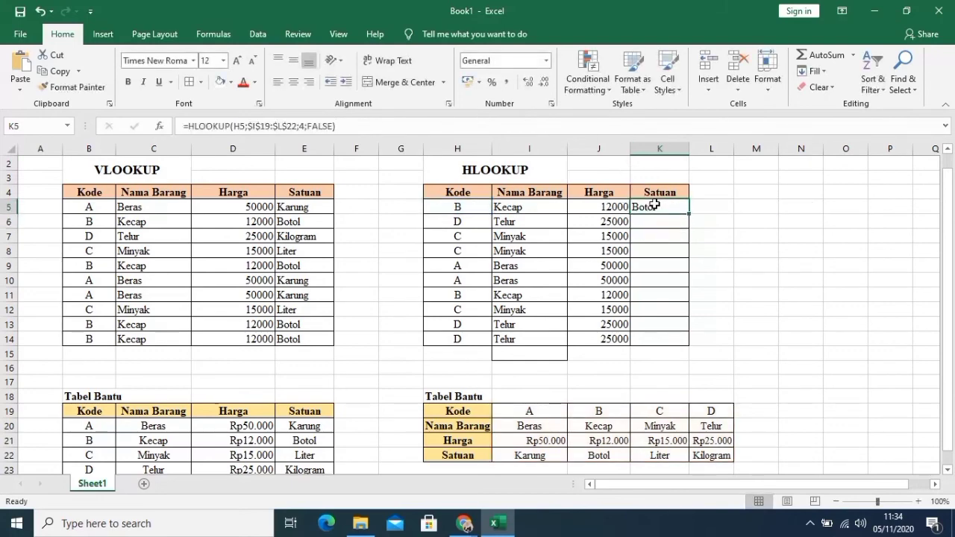
{"action": "left_click_drag", "start_coordinate": [689, 215], "coordinate": [690, 344]}
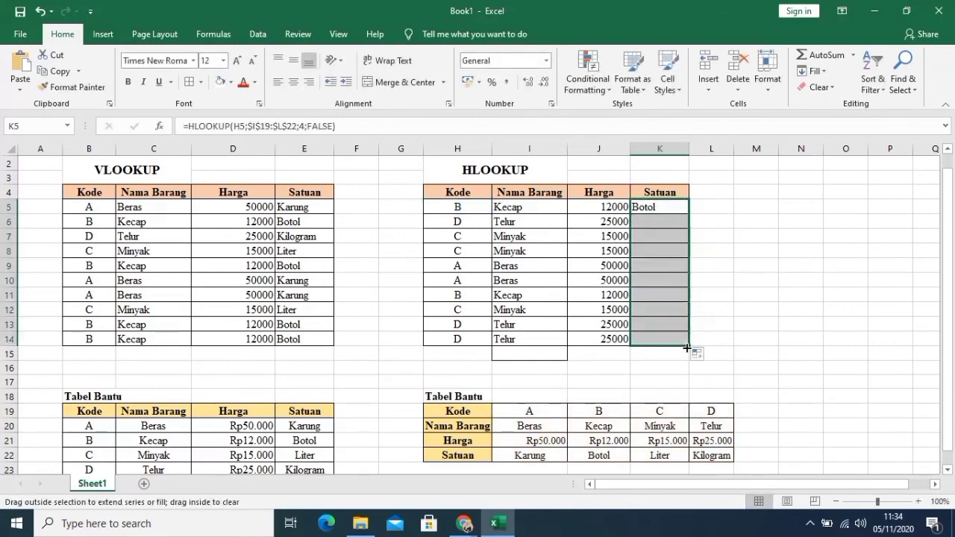
{"action": "left_click", "coordinate": [628, 384]}
{"action": "left_click", "coordinate": [784, 409]}
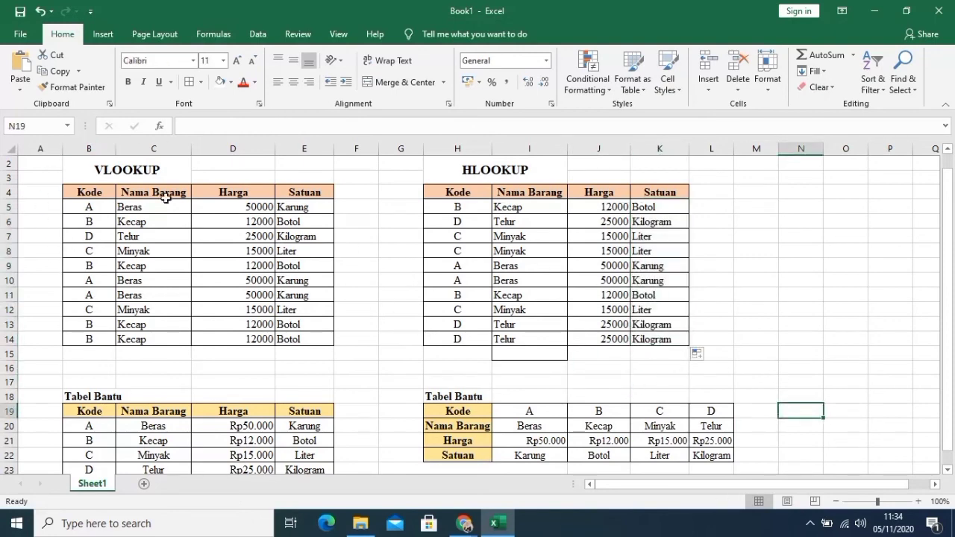
{"action": "left_click", "coordinate": [178, 175]}
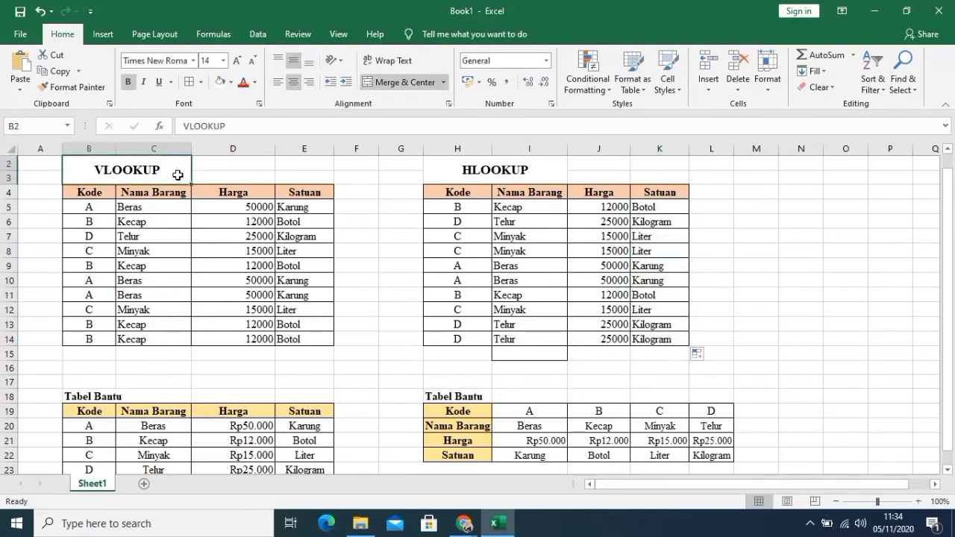
{"action": "left_click", "coordinate": [453, 174]}
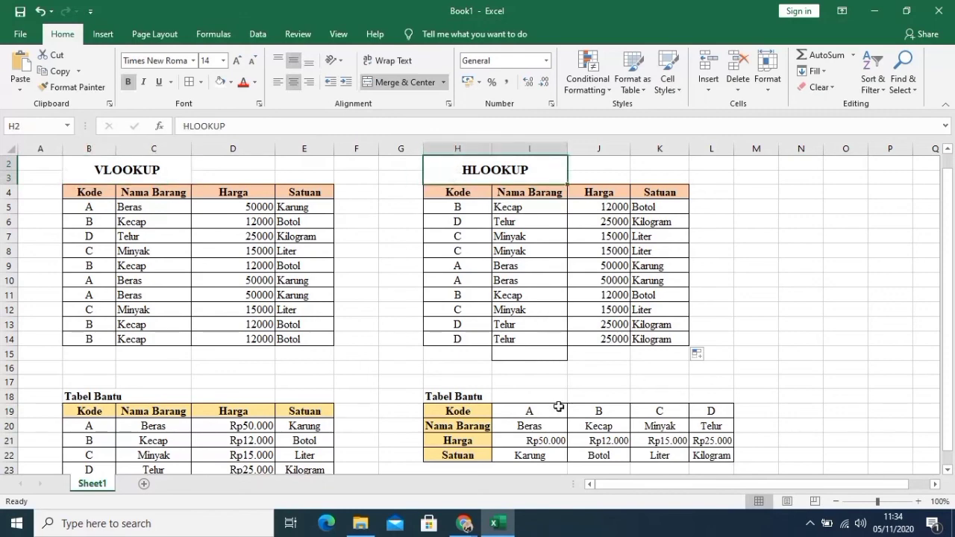
{"action": "left_click", "coordinate": [742, 453]}
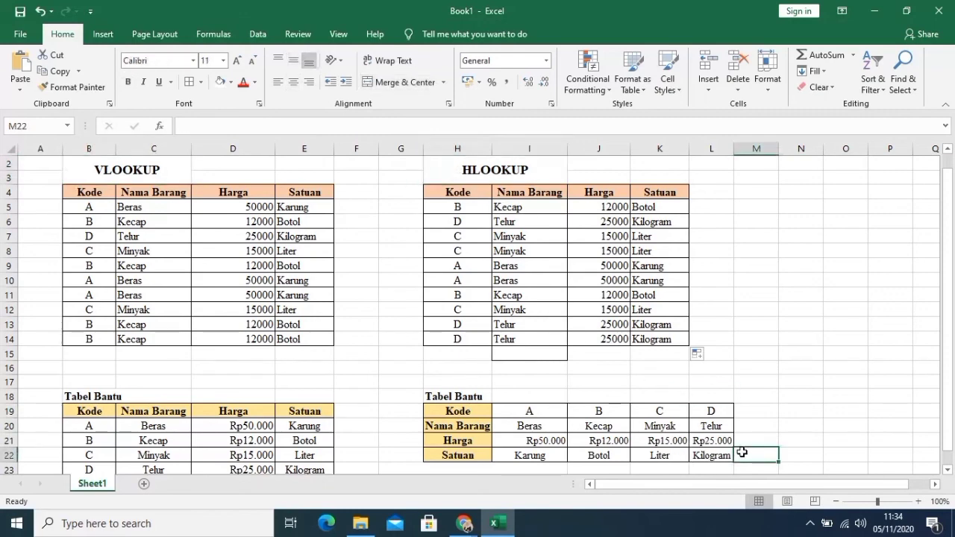